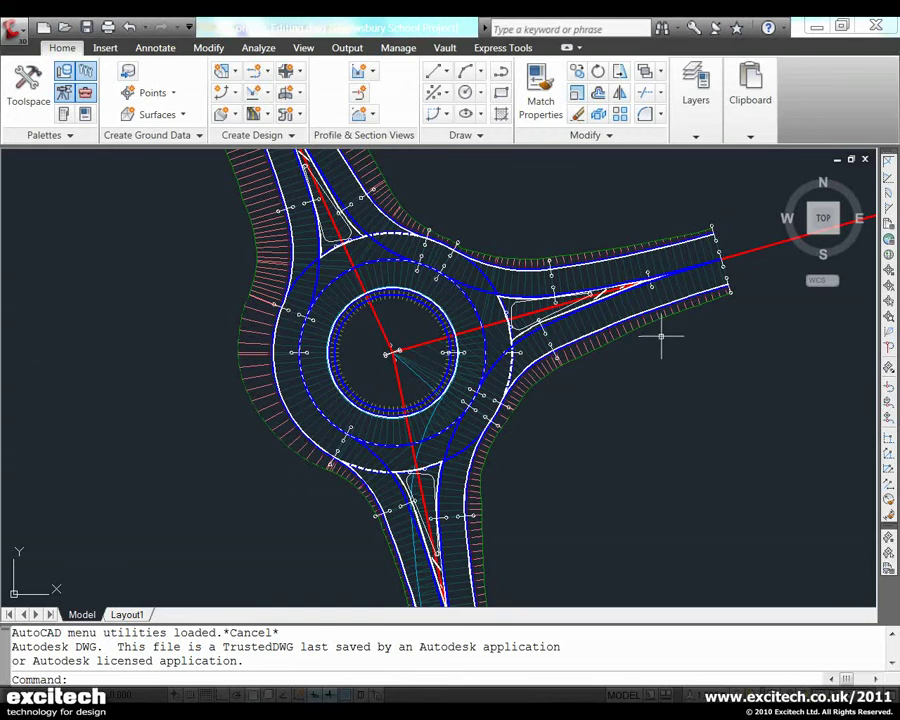
- Isolate the Roundabout corridor's lane approach region that runs between the east and south arms
left_click(575, 323)
right_click(575, 323)
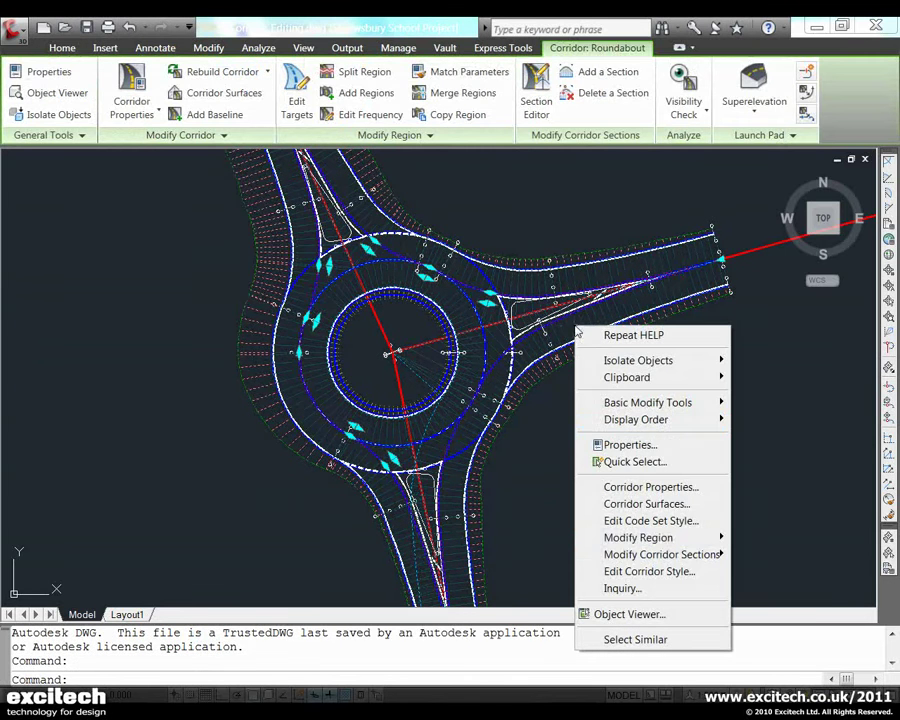
mouse_move(665, 540)
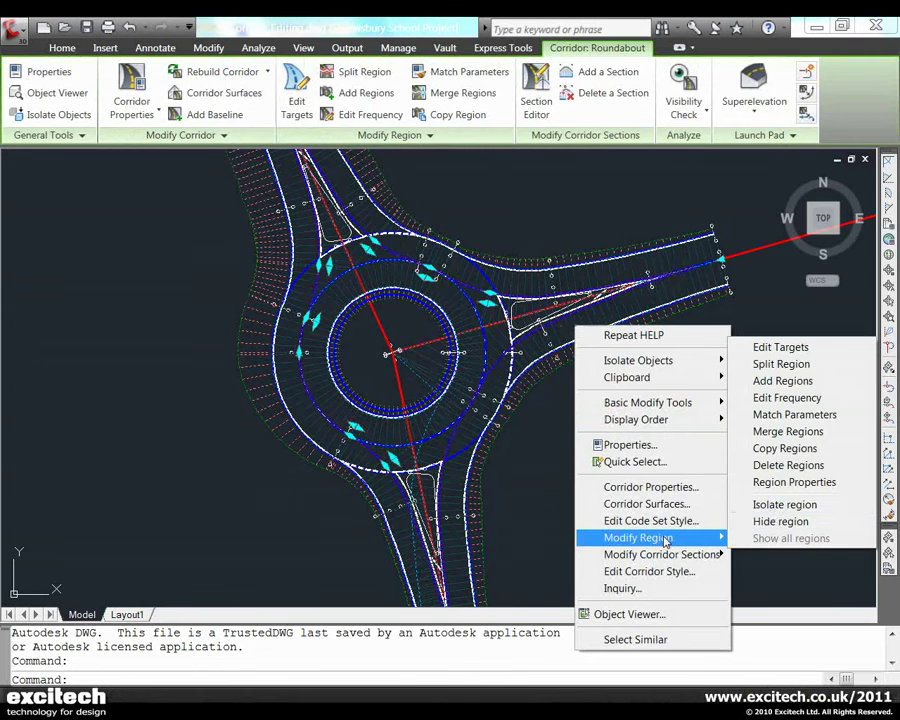
left_click(780, 505)
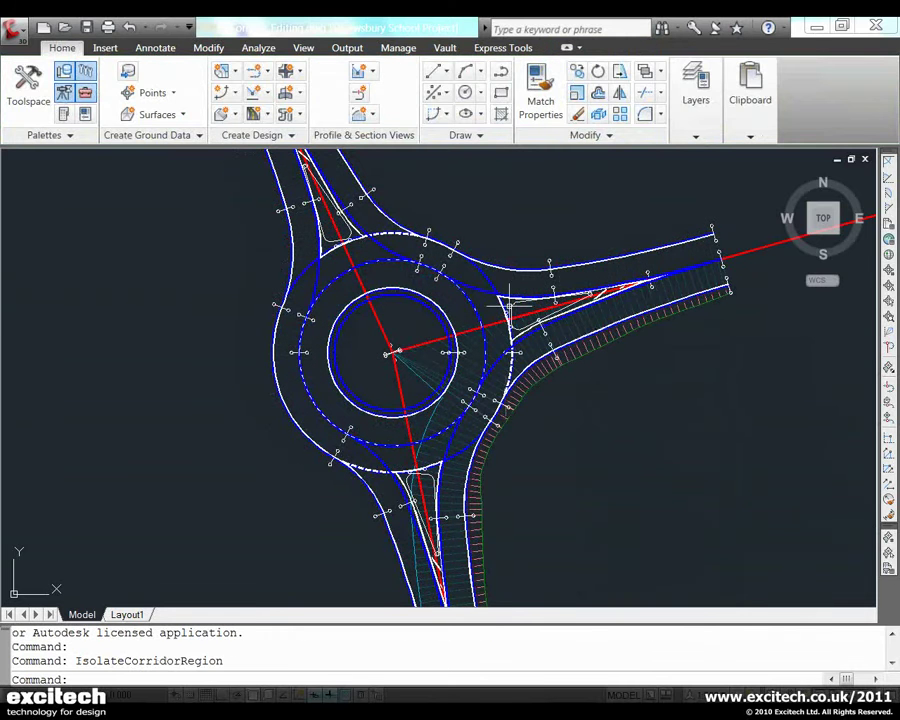
- Review the baseline and region parameters in the Roundabout corridor's properties
left_click(545, 346)
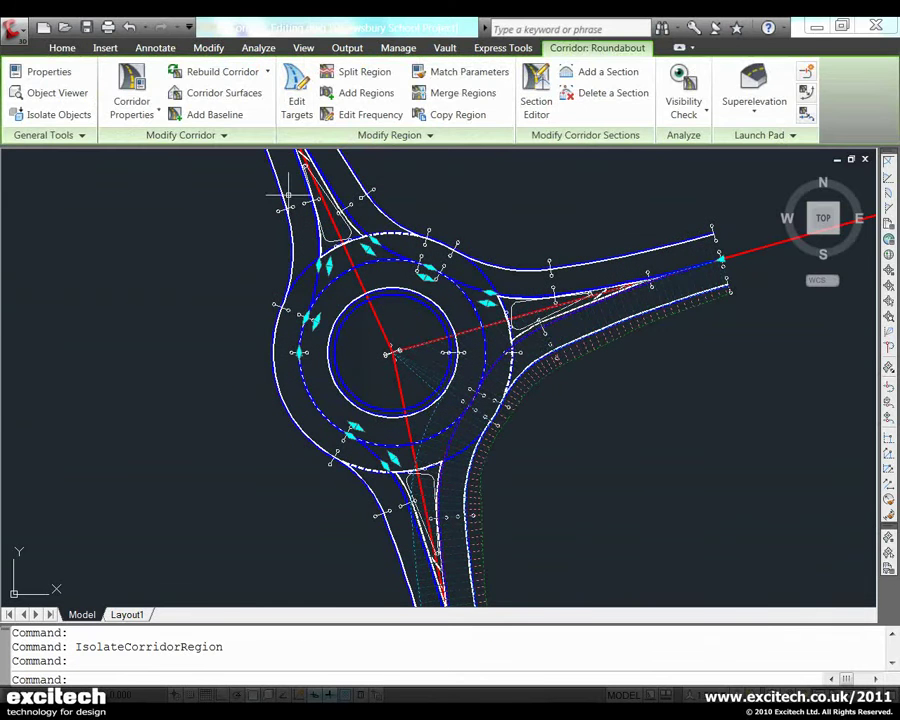
left_click(125, 88)
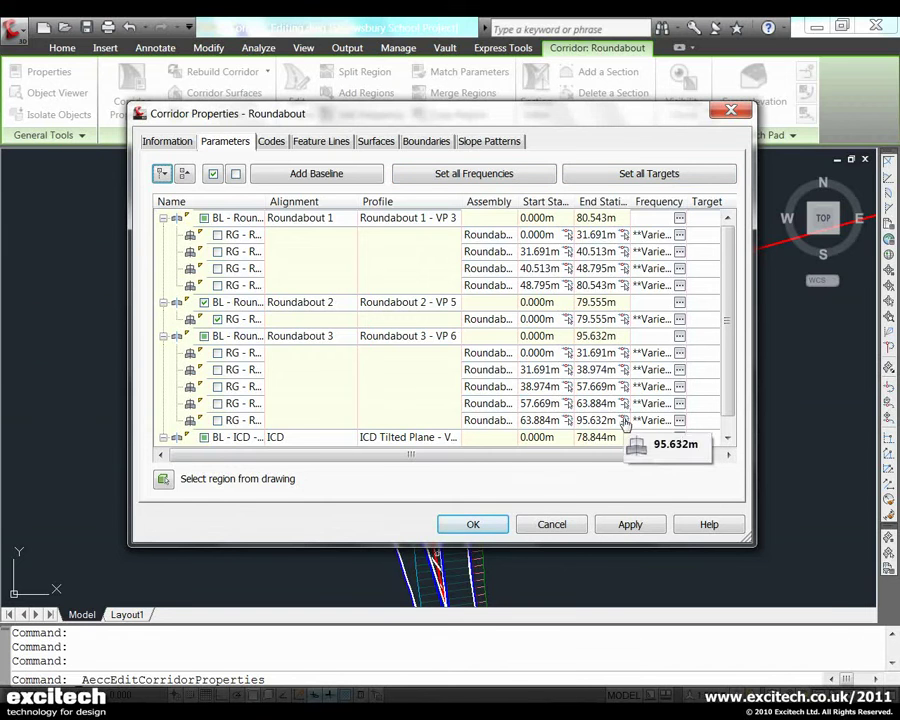
left_click(473, 524)
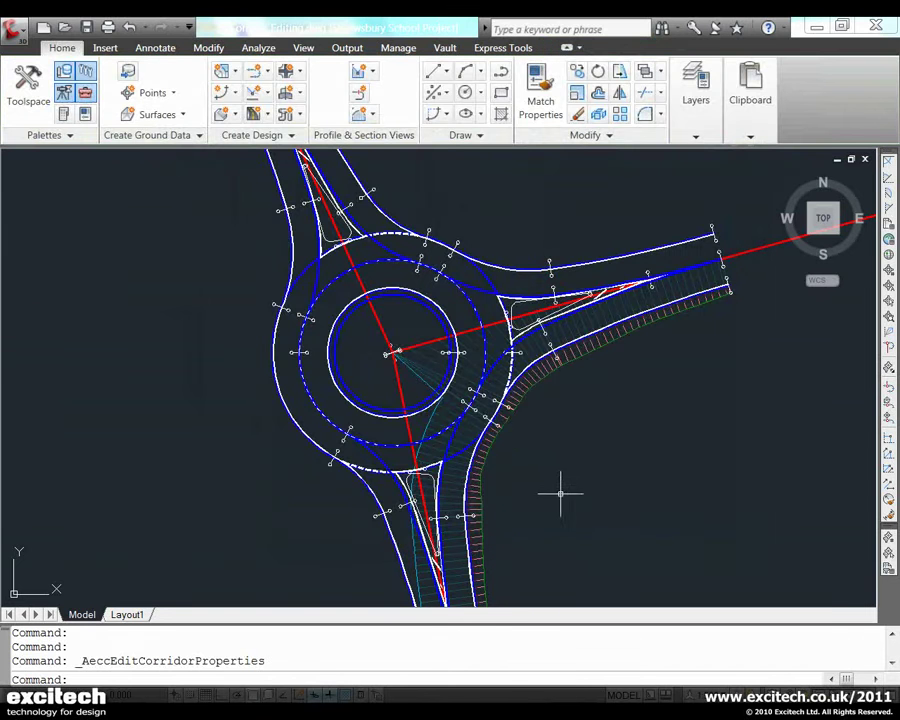
- Split the isolated lane approach region at about station 47.8 m, where the east arm joins the circulating carriageway
left_click(570, 327)
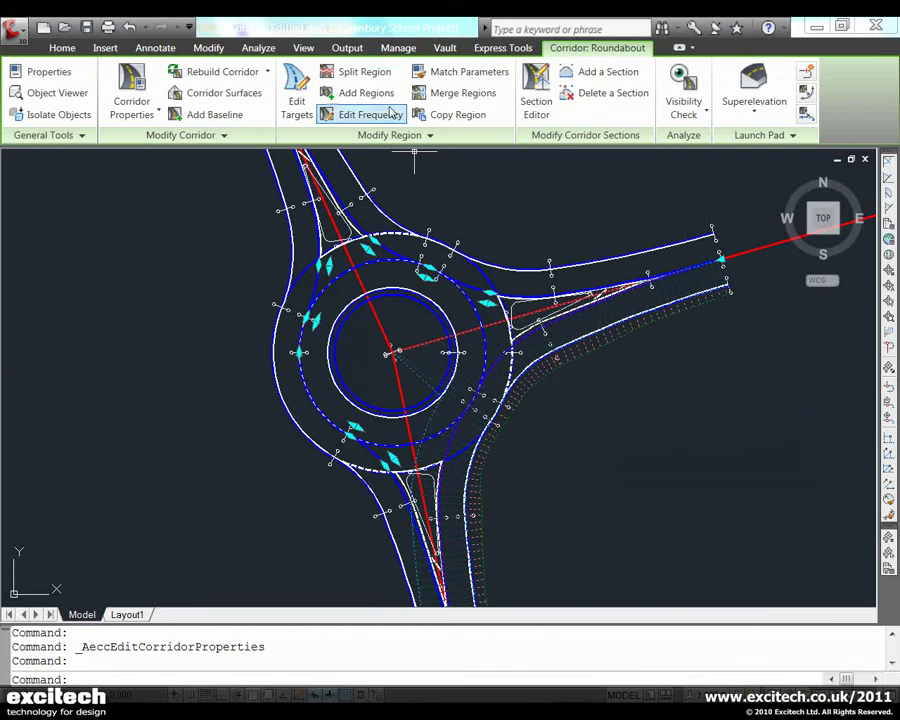
left_click(362, 72)
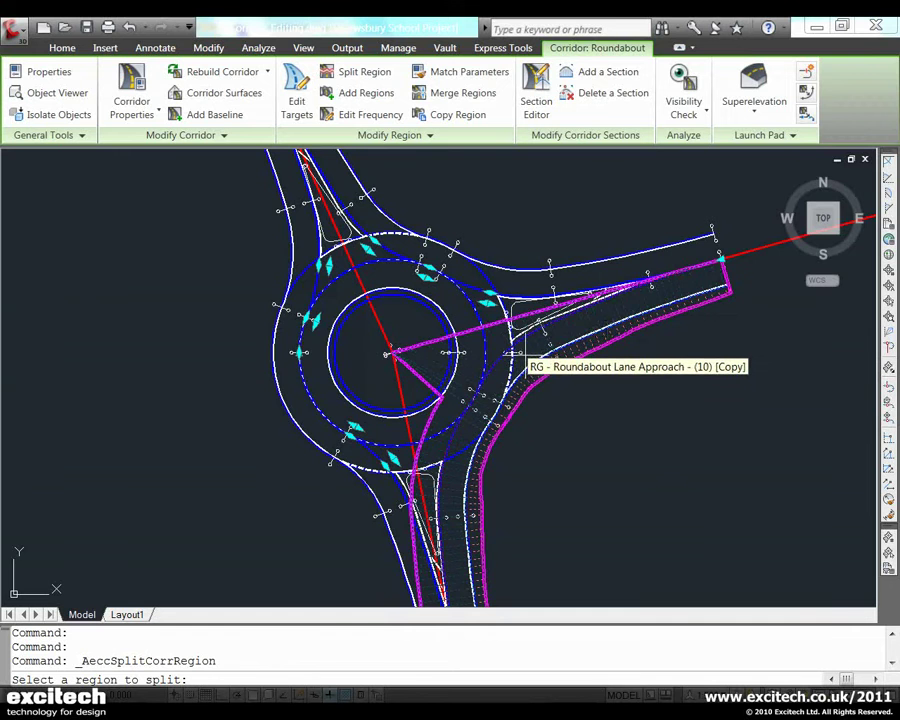
scroll(513, 352, "up", 2)
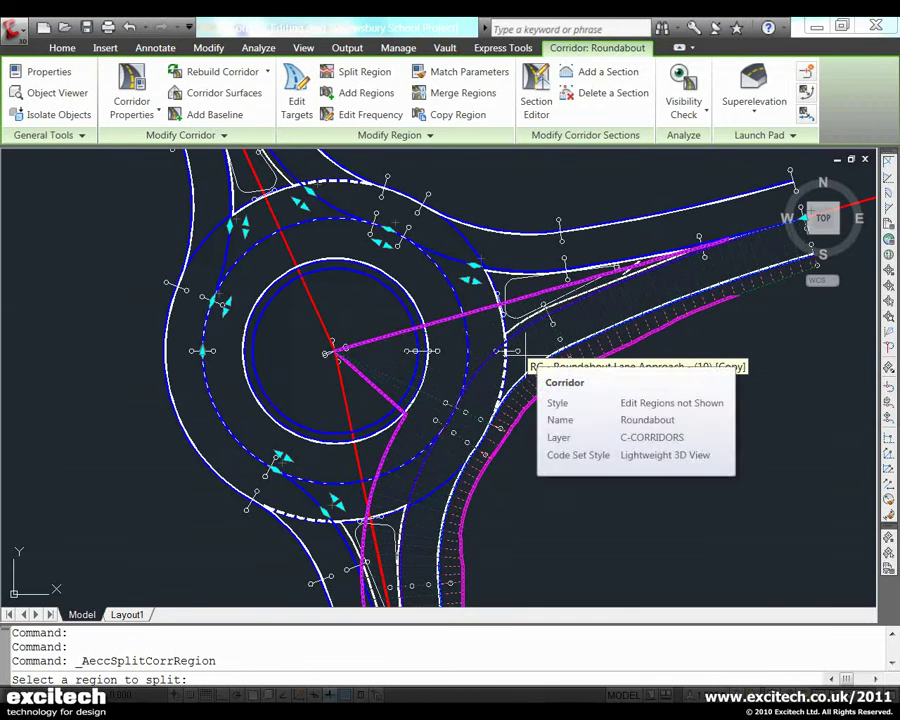
left_click(510, 355)
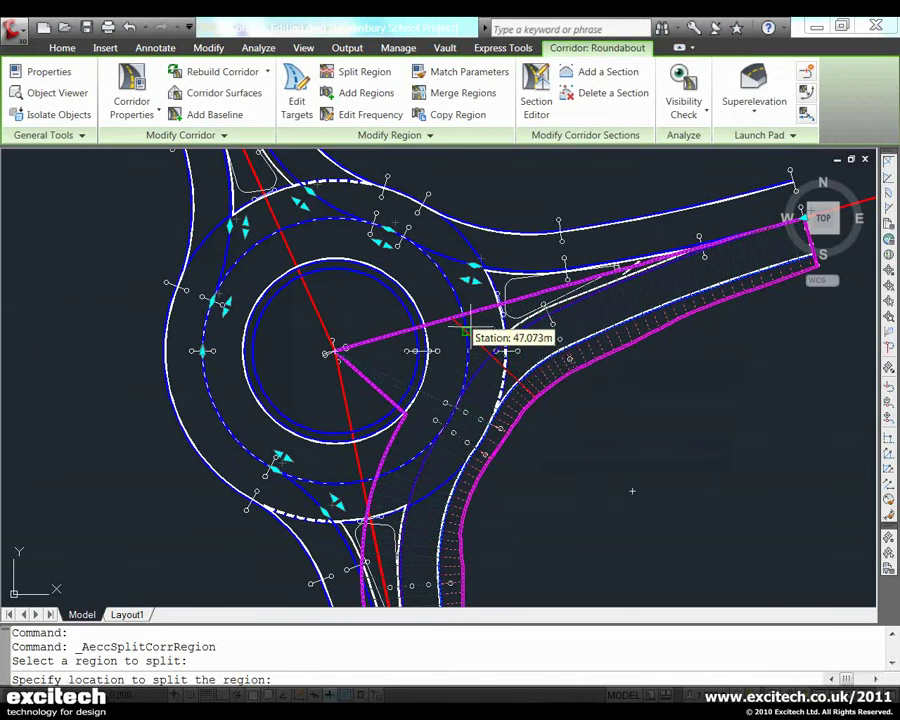
scroll(460, 328, "up", 2)
scroll(462, 324, "up", 2)
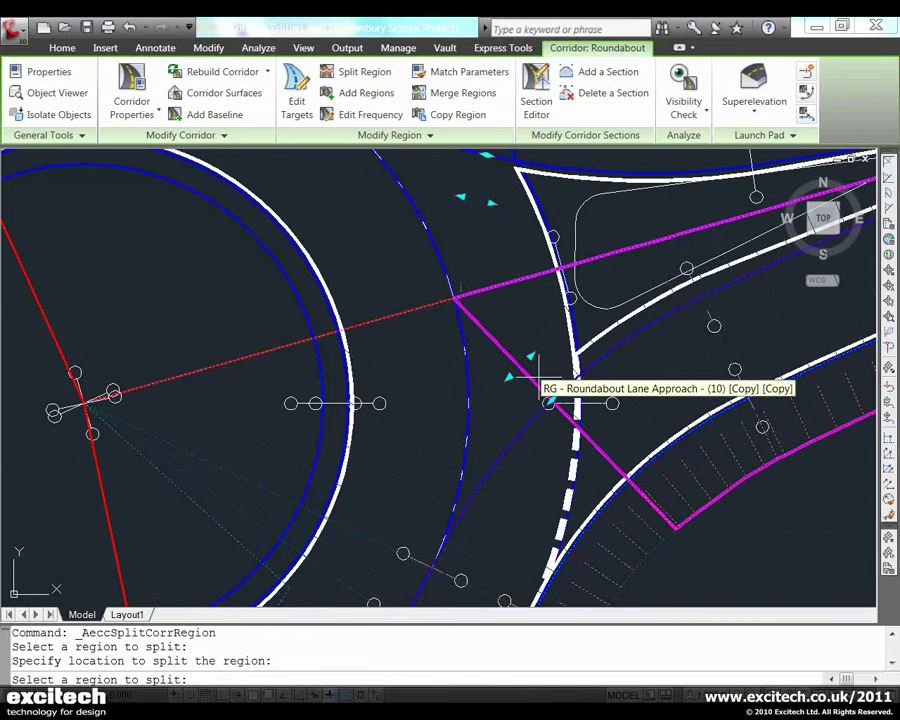
- Split the remaining southern region at station 42 m and again where the lane edge leaves the dashed circle
scroll(573, 387, "down", 6)
middle_click_drag(603, 408, 628, 350)
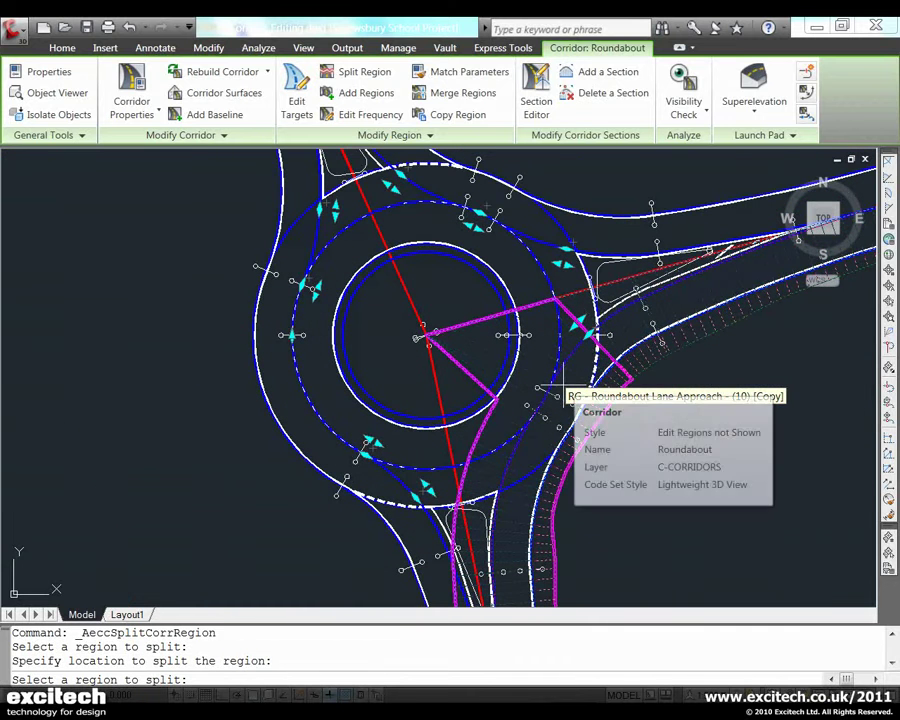
left_click(561, 386)
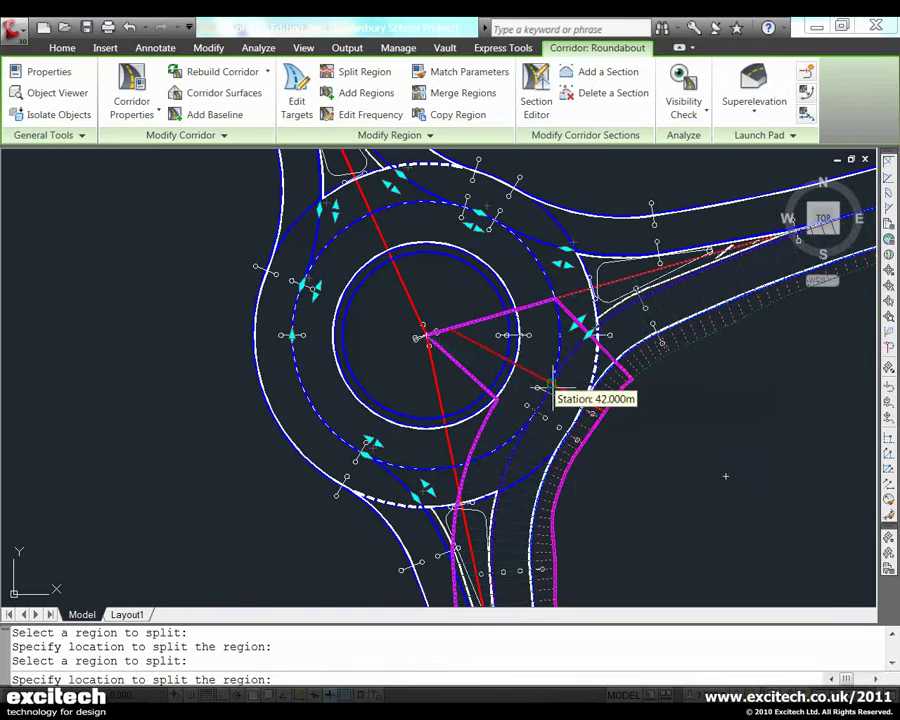
scroll(551, 383, "up", 5)
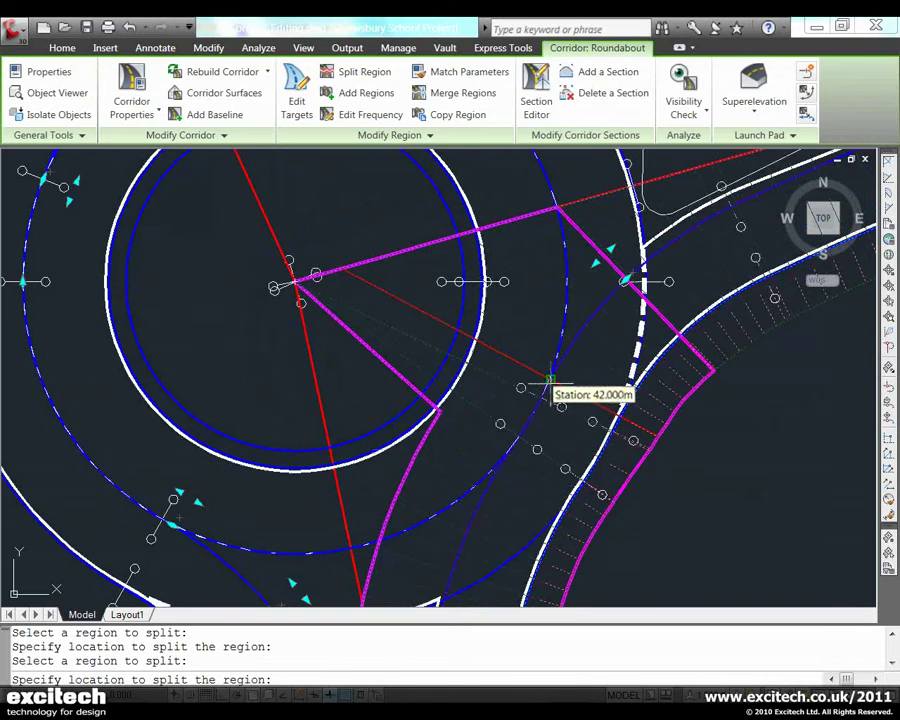
left_click(507, 455)
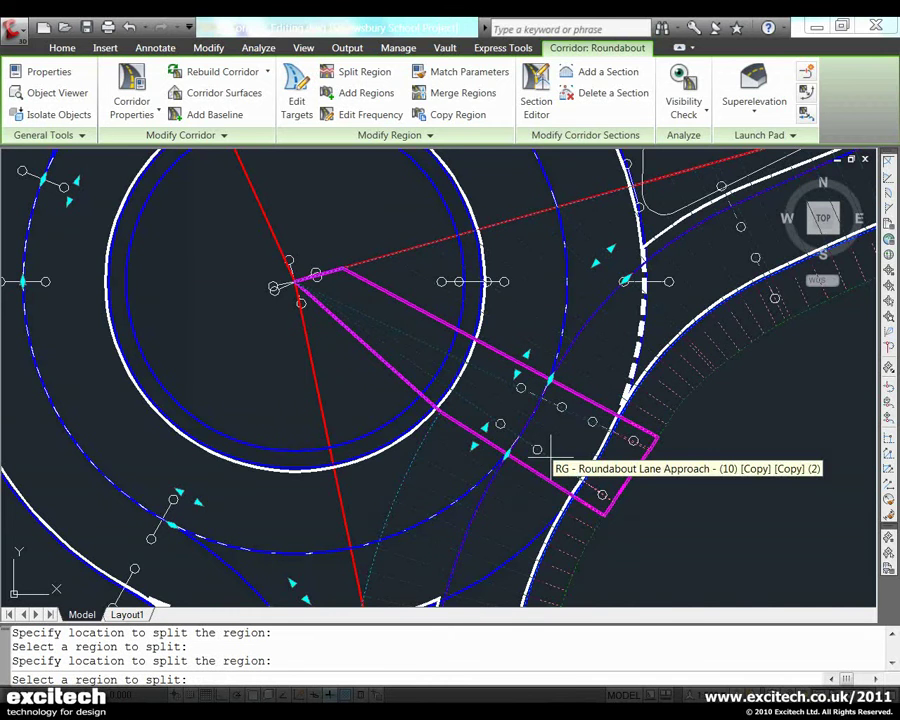
- Split the southernmost region just before the south arm's traffic island, and end the region splitting
scroll(548, 458, "down", 3)
scroll(550, 458, "down", 2)
mouse_move(543, 482)
middle_mouse_down()
mouse_move(580, 374)
mouse_move(594, 290)
middle_mouse_up()
left_click(556, 308)
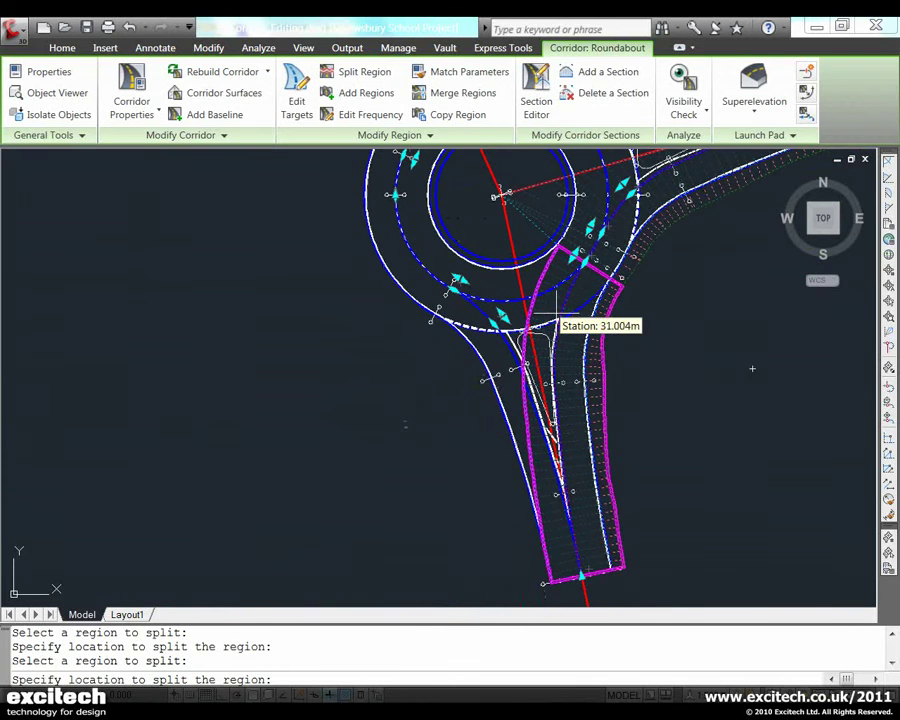
scroll(528, 298, "up", 2)
left_click(519, 302)
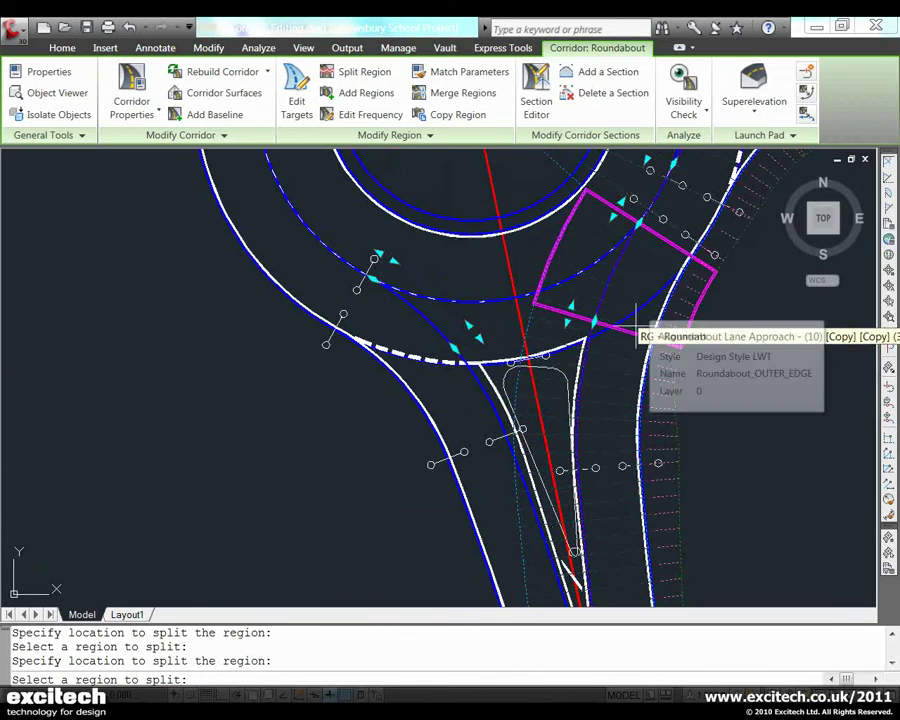
scroll(632, 338, "down", 3)
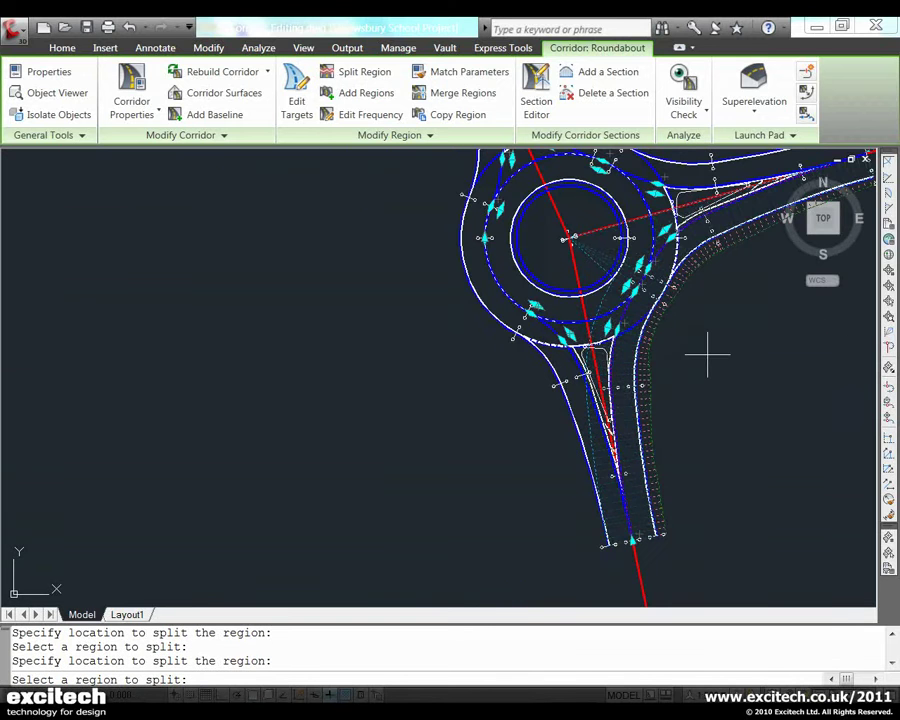
key("Escape")
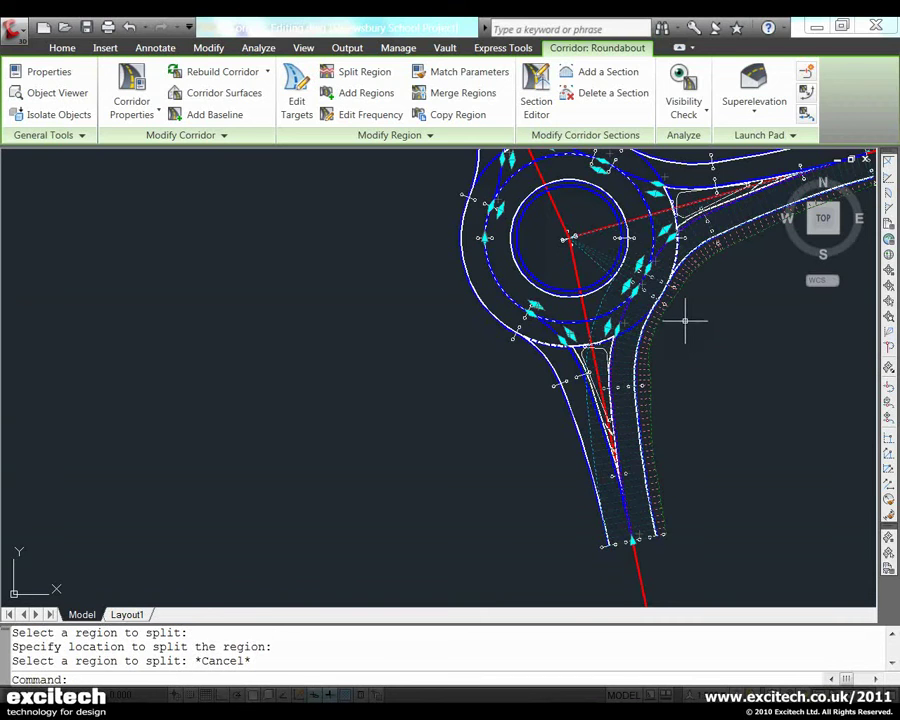
key("Escape")
- Replace Access Road with the ICD alignment as the left lane's width target for the region between stations 42.000 and 47.807
scroll(683, 311, "up", 5)
scroll(561, 302, "up", 2)
middle_click_drag(604, 302, 512, 357)
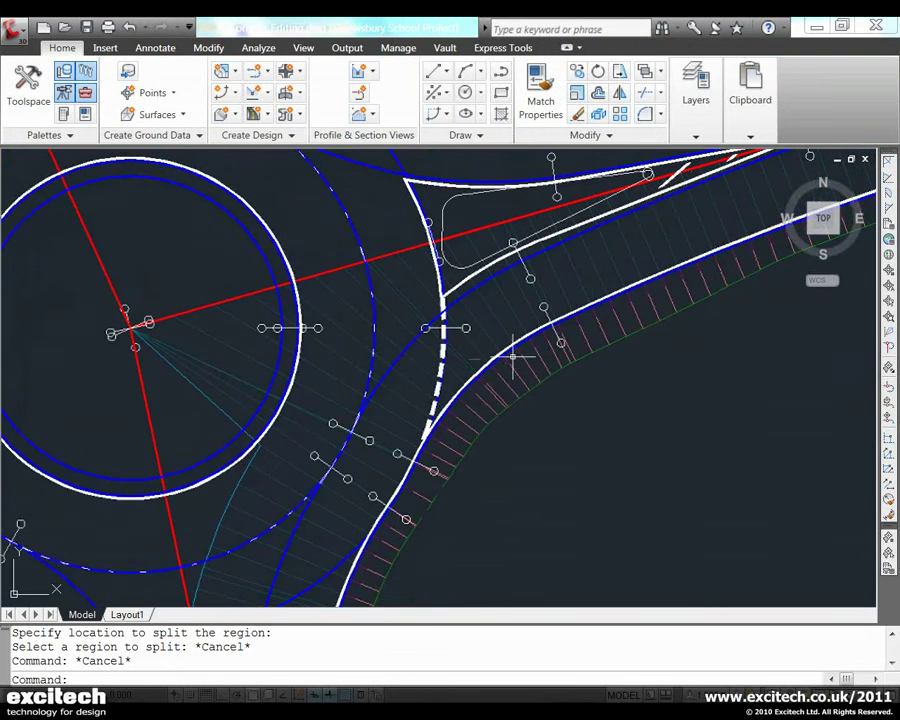
left_click(414, 283)
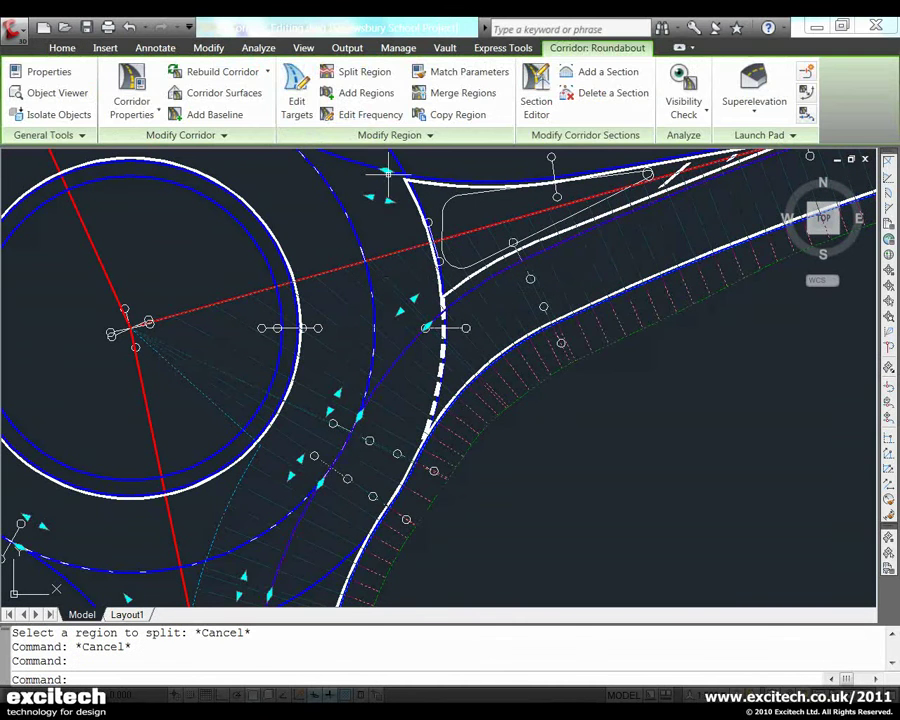
left_click(296, 100)
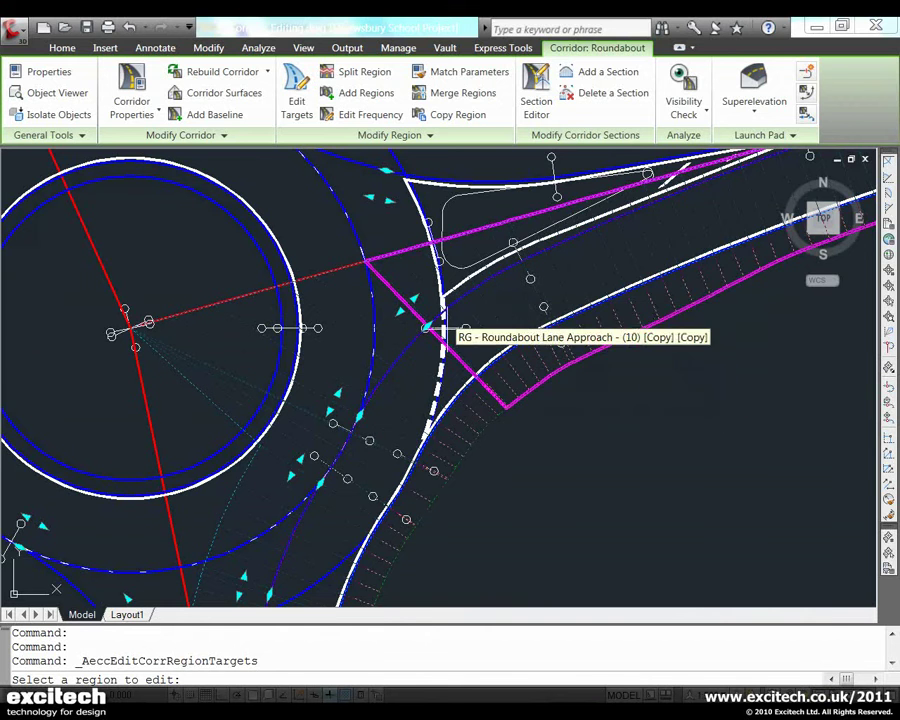
left_click(410, 377)
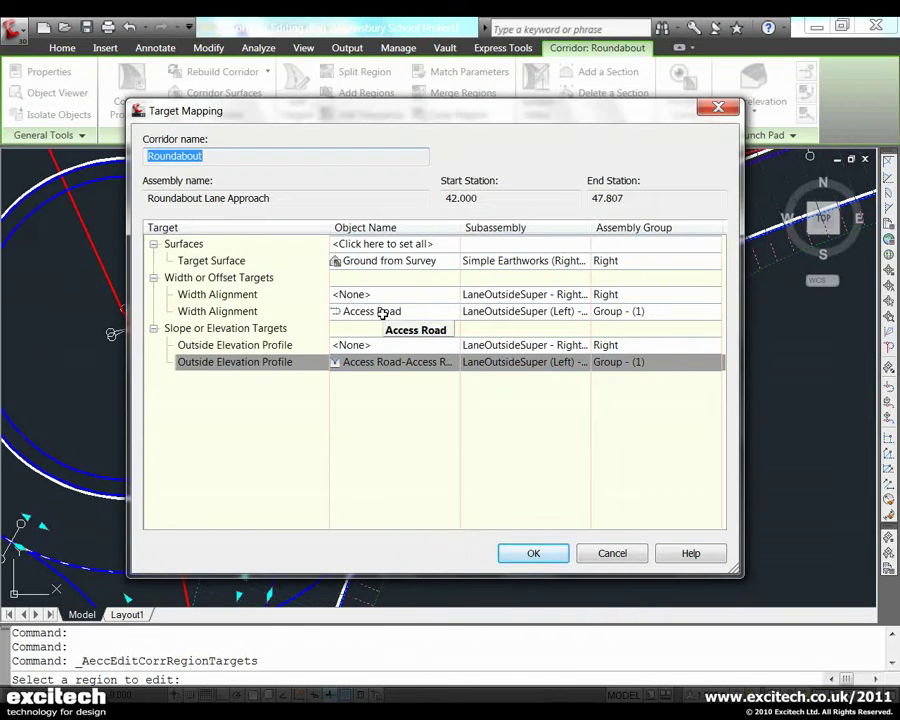
left_click(381, 312)
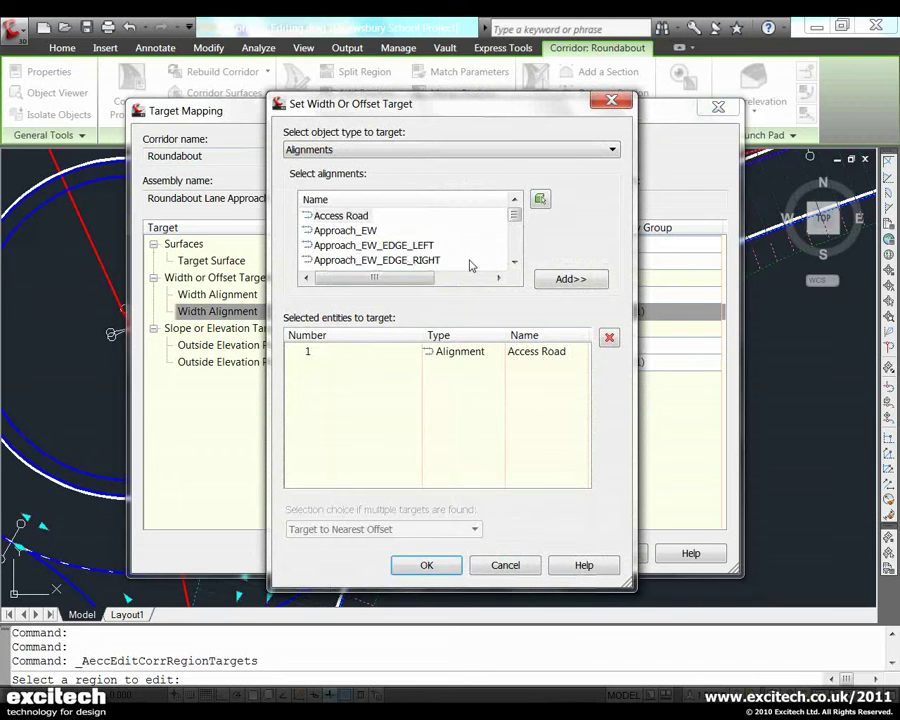
left_click(481, 355)
left_click(608, 339)
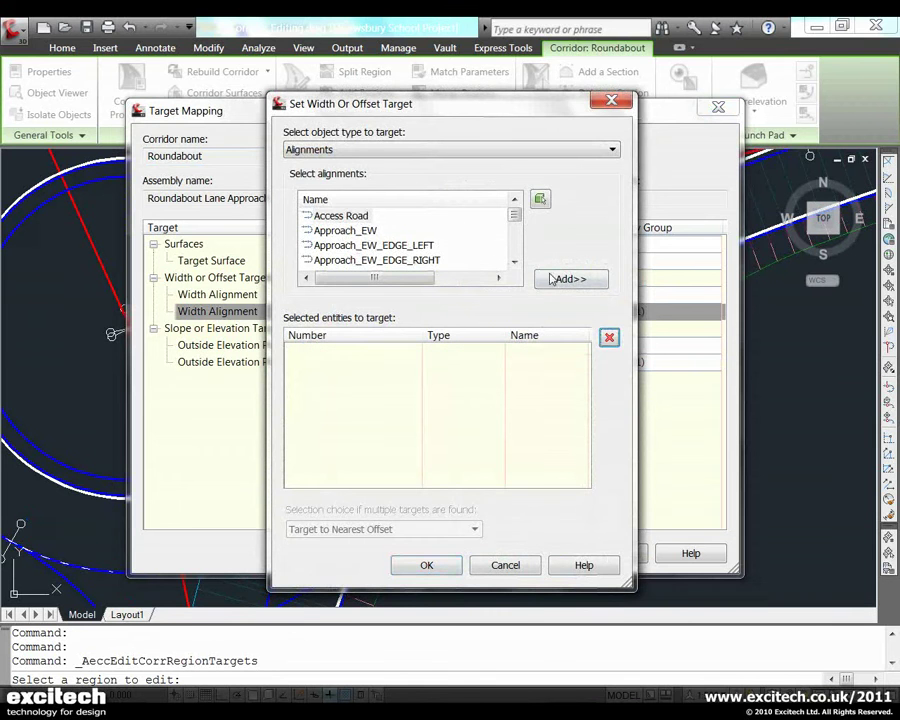
left_click(540, 203)
left_click(378, 324)
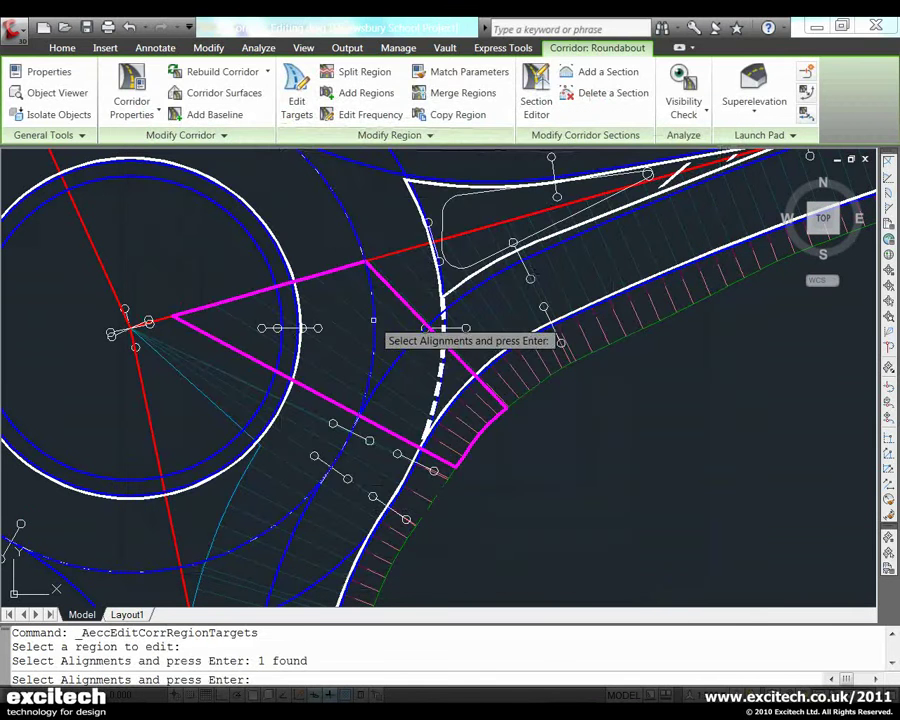
key("Return")
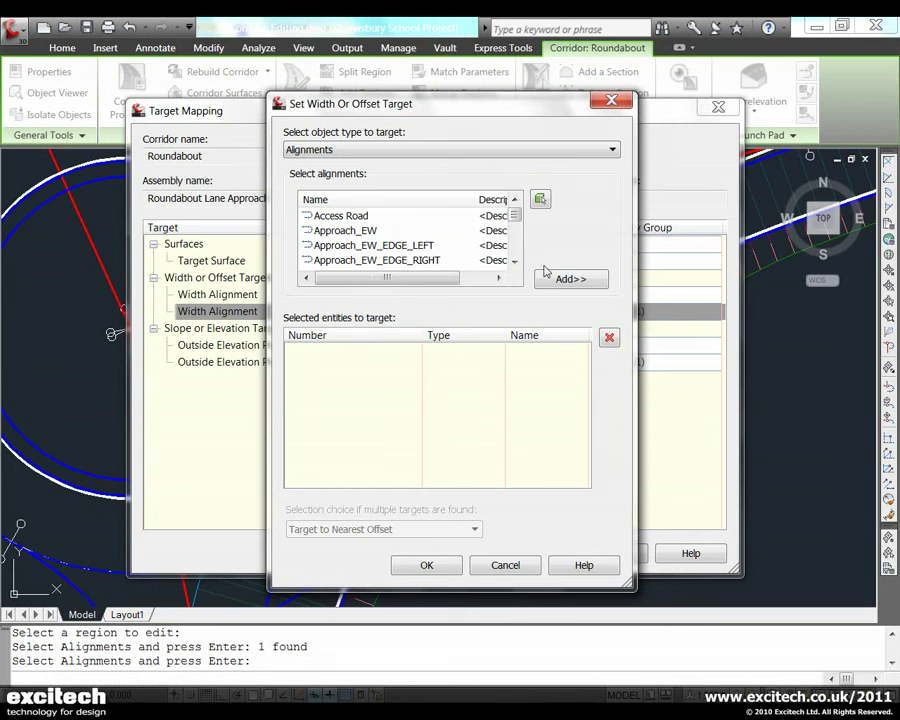
left_click(570, 279)
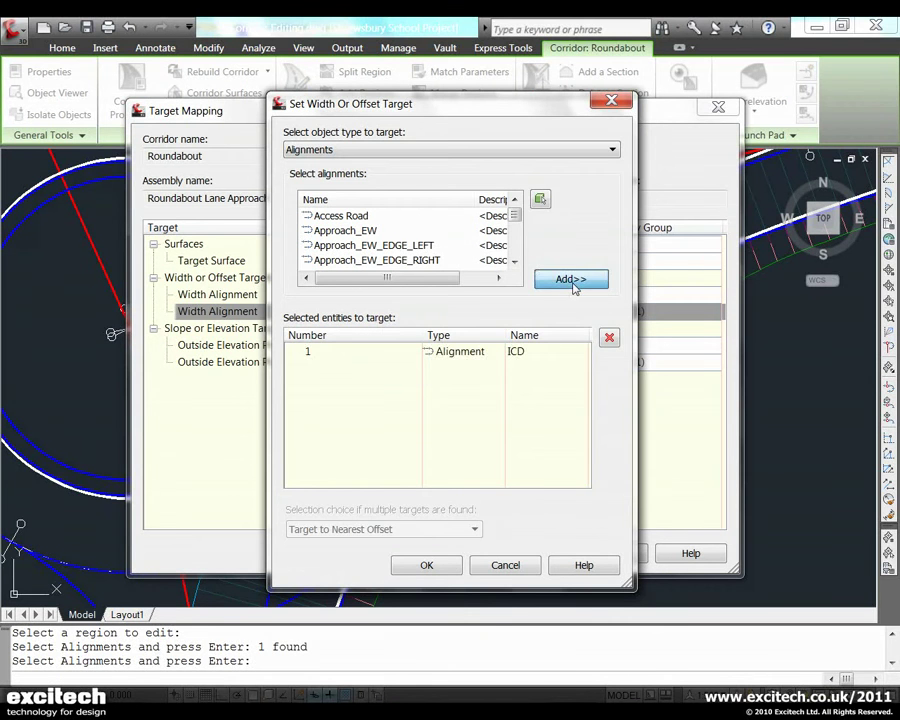
left_click(440, 567)
- Replace that region's left lane outside elevation target with the ICD Tilted Plane profile and apply the target mapping
left_click(418, 362)
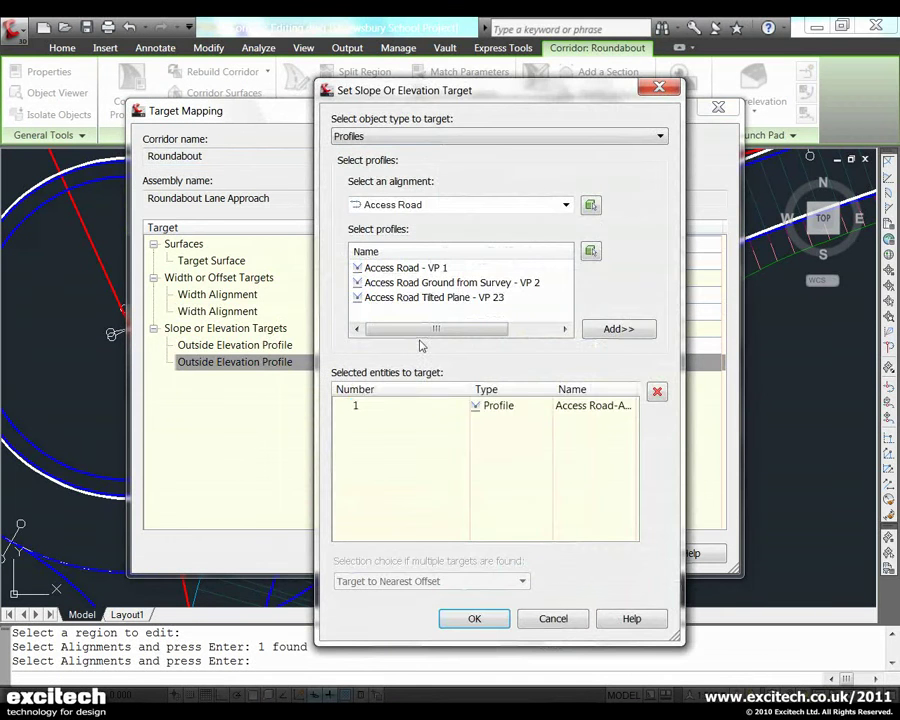
left_click(412, 405)
left_click(657, 393)
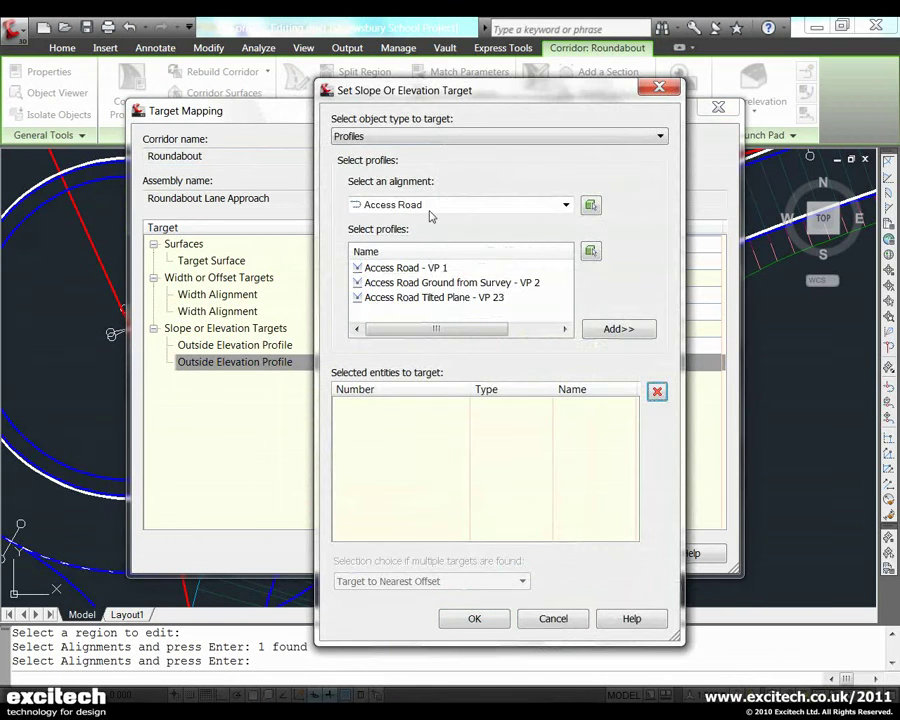
left_click(425, 205)
left_click(386, 376)
left_click(490, 268)
left_click(618, 329)
left_click(474, 618)
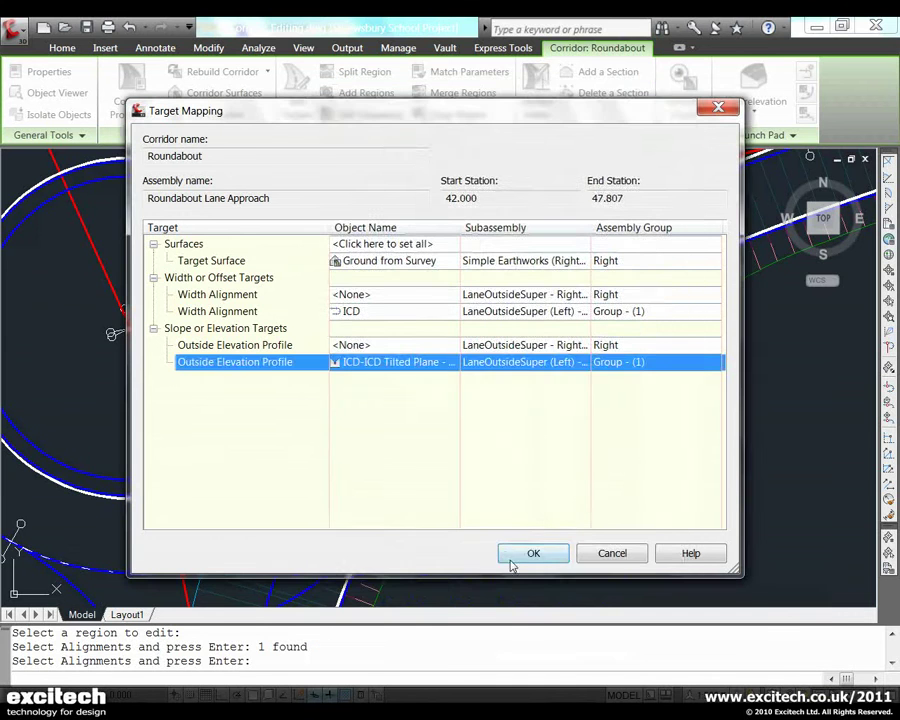
left_click(528, 550)
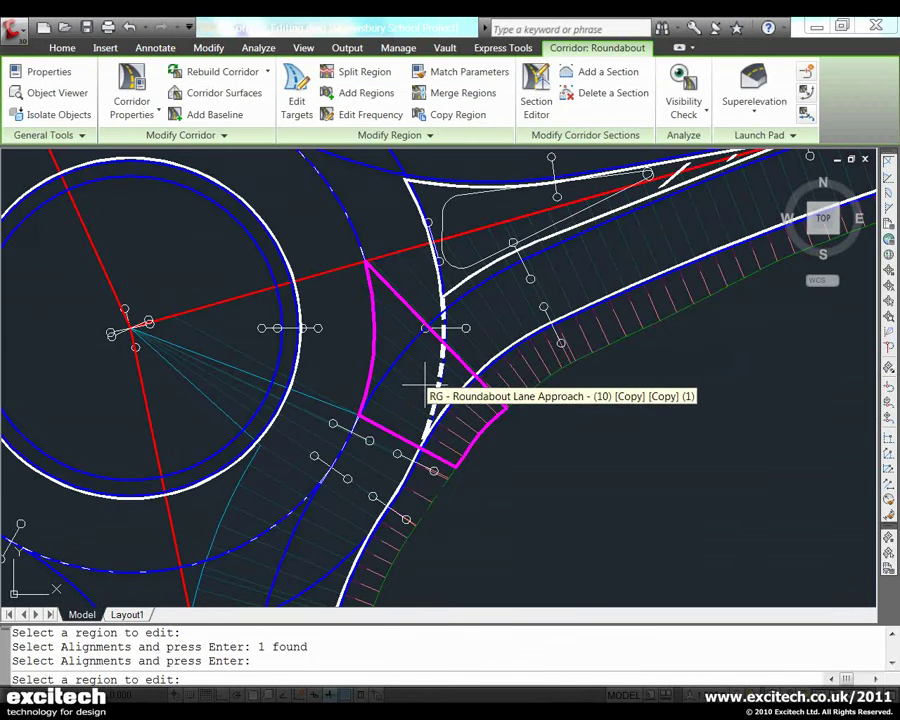
- Set Roundabout 2 as the only left lane width target for the region between stations 38.000 and 42.000
mouse_move(480, 500)
middle_mouse_down()
mouse_move(534, 400)
mouse_move(600, 371)
middle_mouse_up()
left_click(507, 354)
left_click(421, 314)
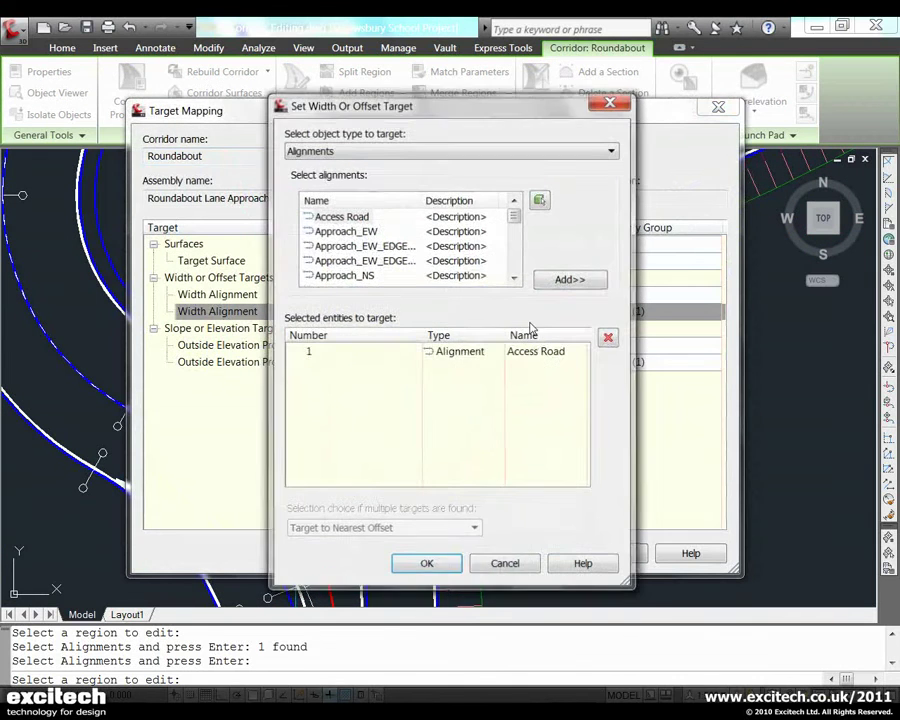
left_click(575, 351)
left_click(609, 338)
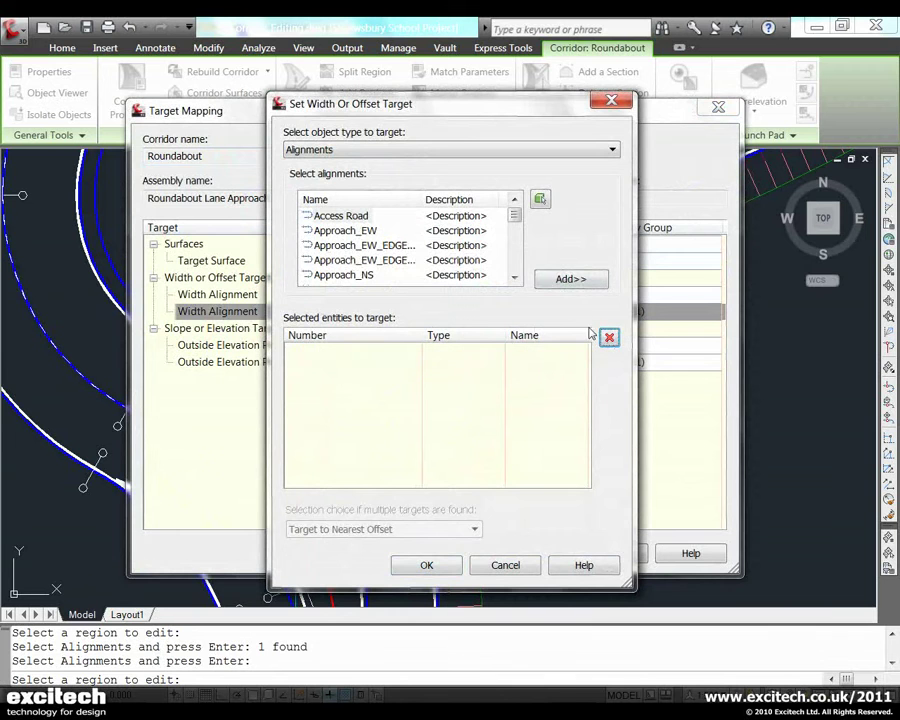
left_click(540, 199)
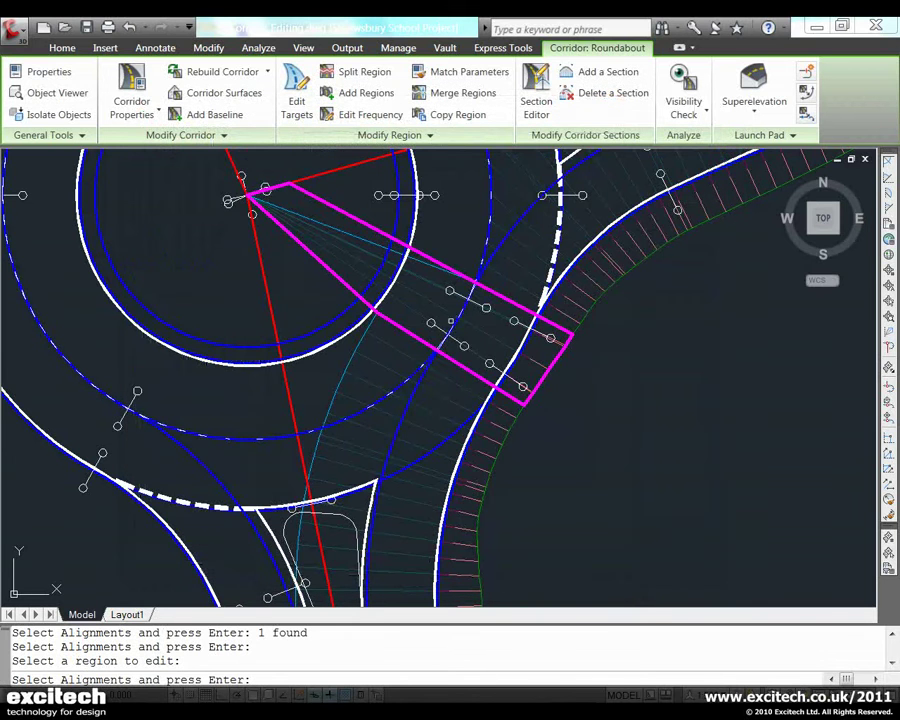
left_click(436, 364)
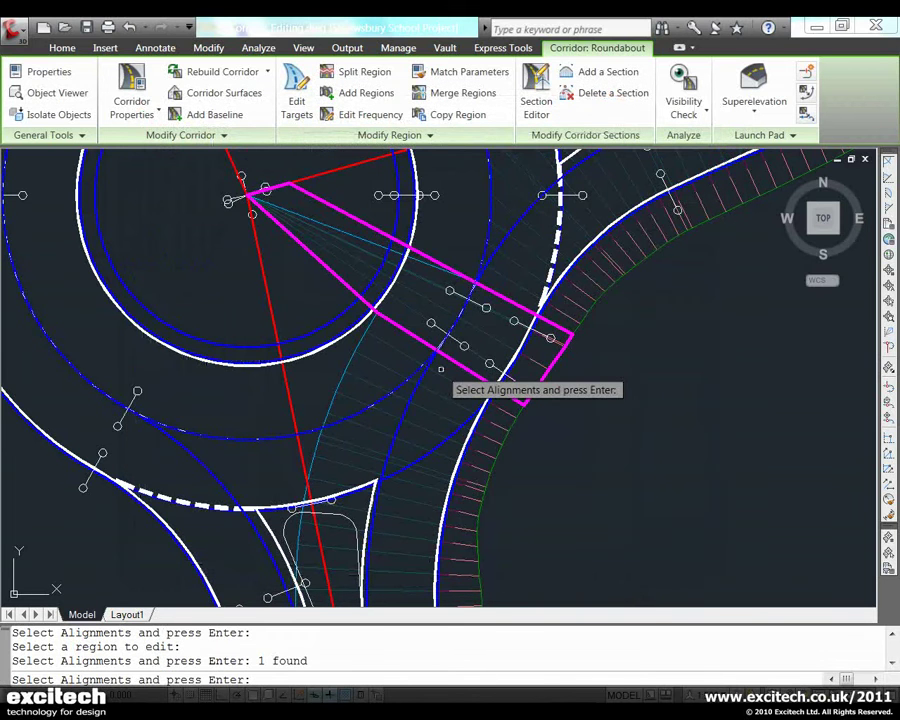
key("Return")
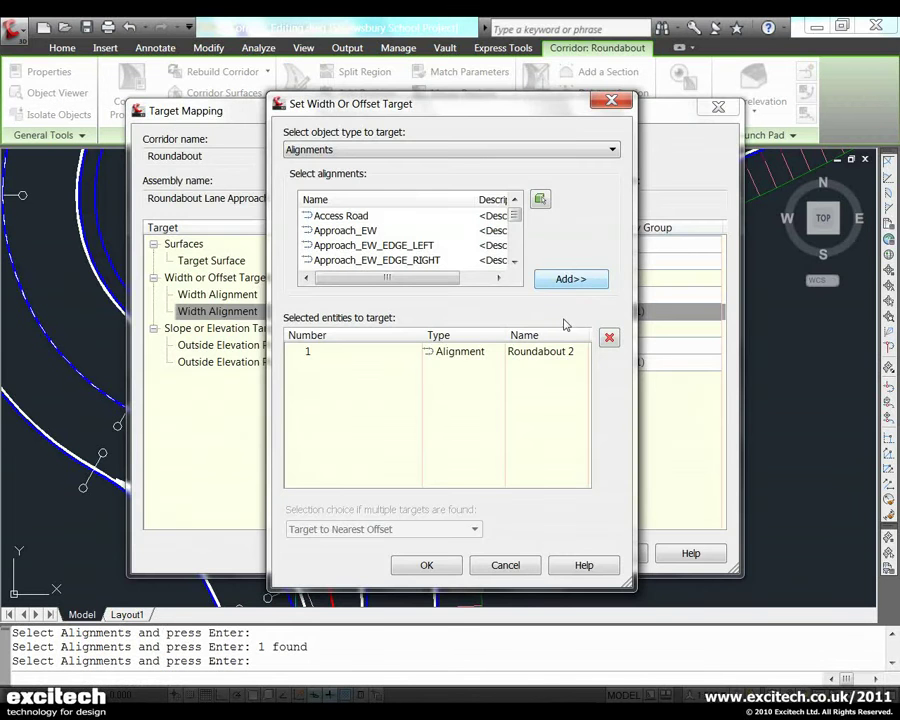
left_click(427, 566)
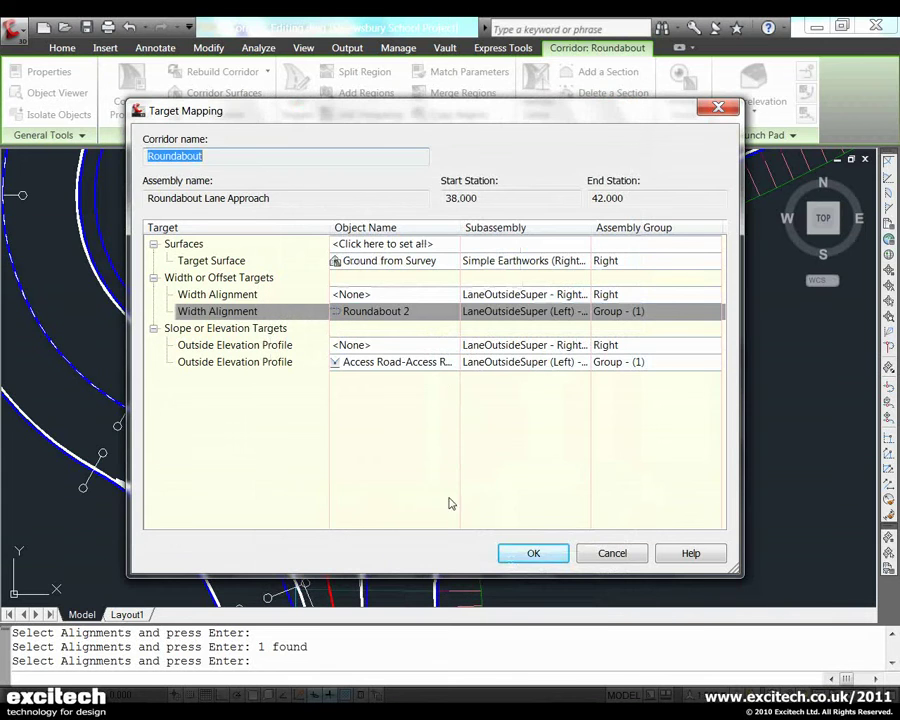
- Set that region's left lane outside elevation target to the Roundabout 2 - VP 5 profile and apply the target mapping
left_click(428, 364)
left_click(553, 413)
left_click(657, 391)
left_click(566, 204)
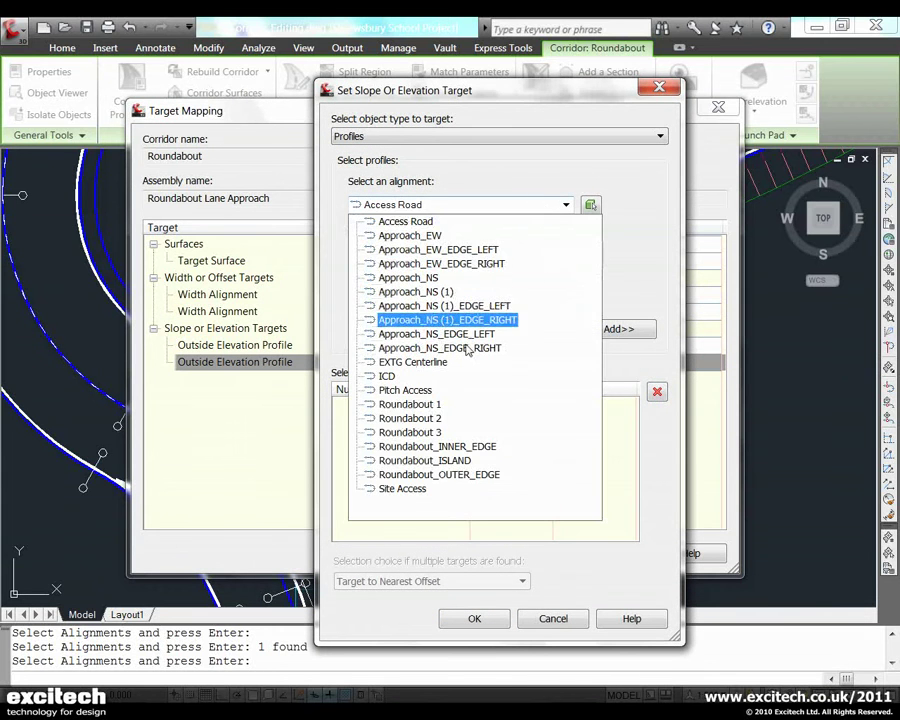
left_click(418, 418)
left_click(458, 268)
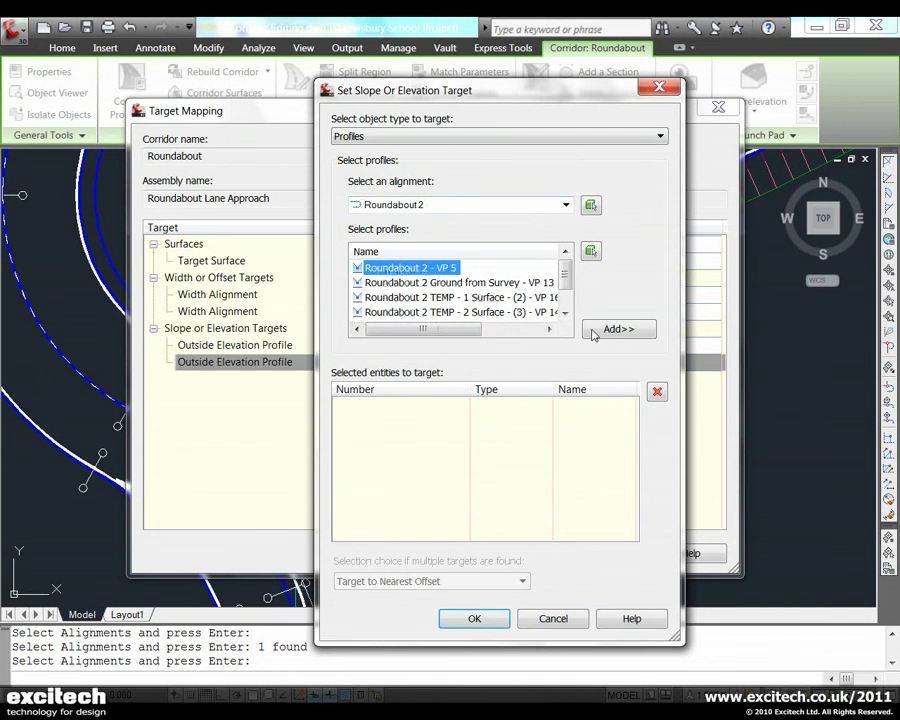
left_click(614, 331)
left_click(474, 618)
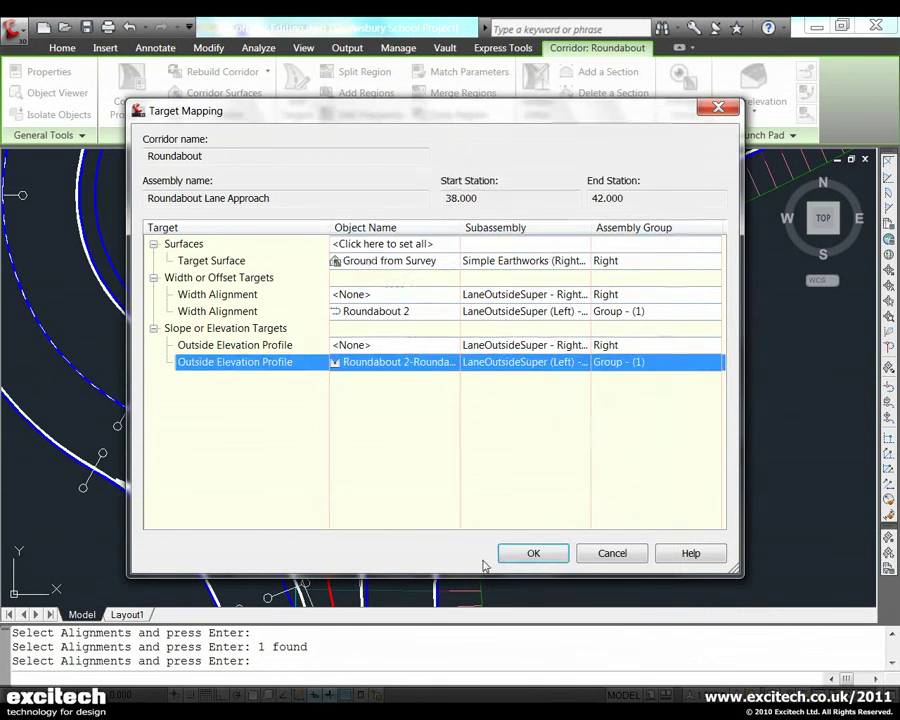
left_click(533, 555)
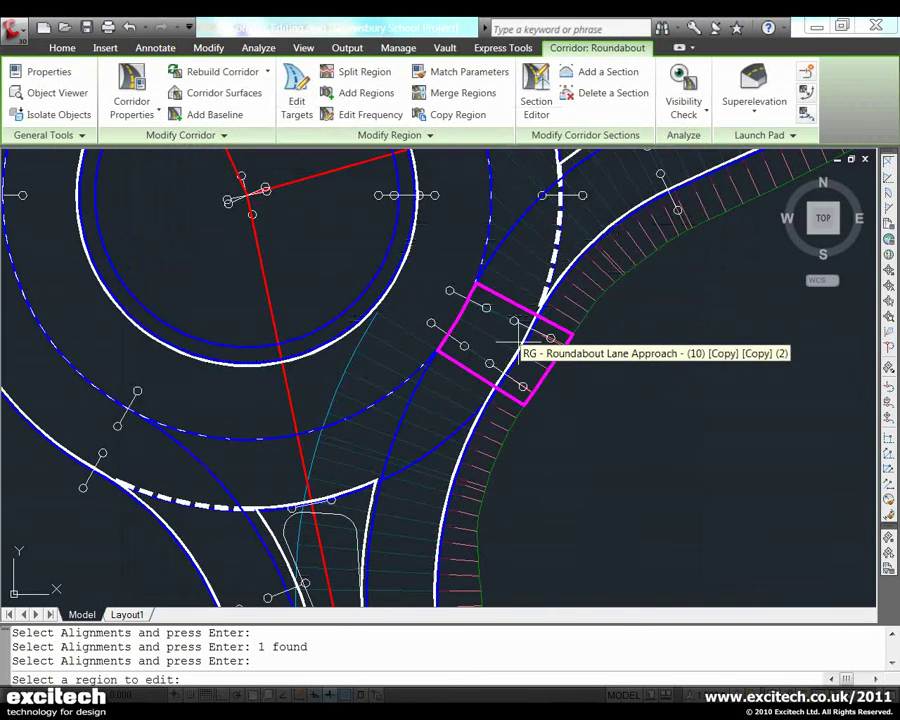
- Set the ICD alignment as the only left lane width target for the region between stations 31.691 and 38.000
left_click(521, 345)
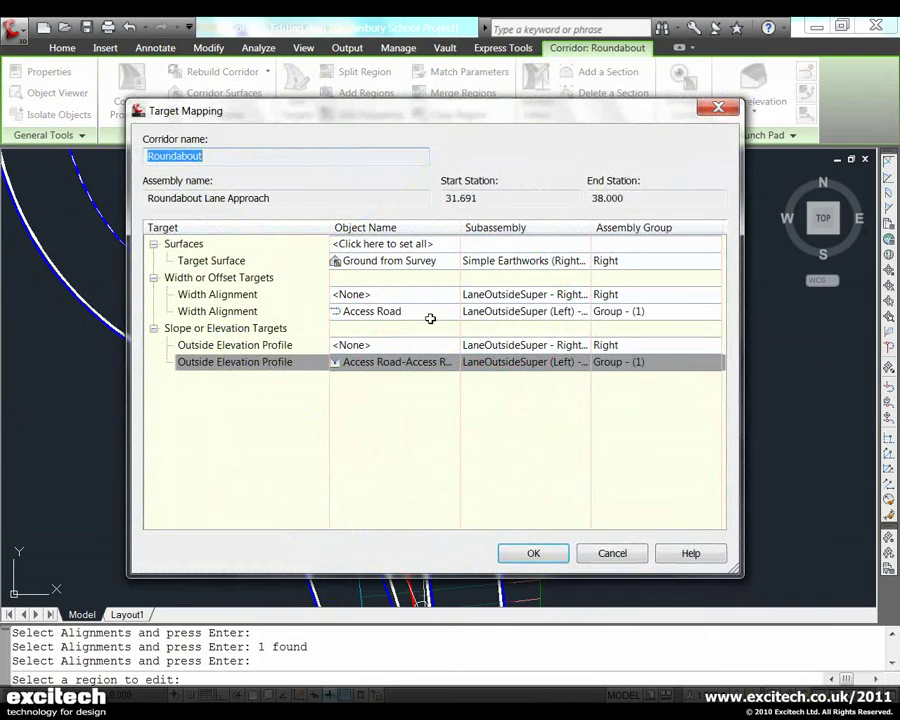
left_click(432, 314)
left_click(484, 349)
left_click(608, 338)
left_click(540, 200)
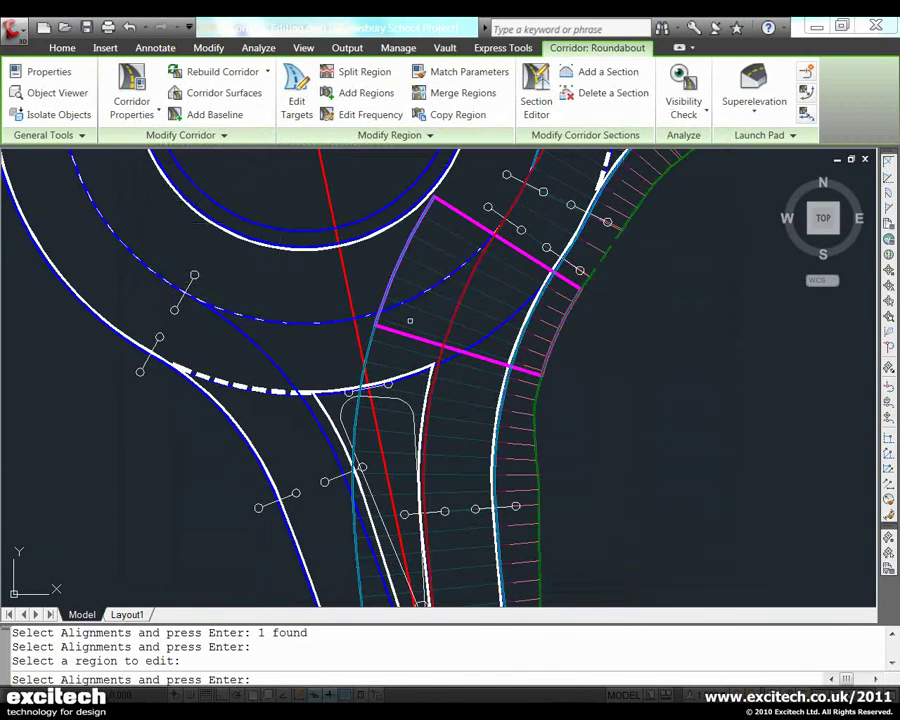
left_click(362, 320)
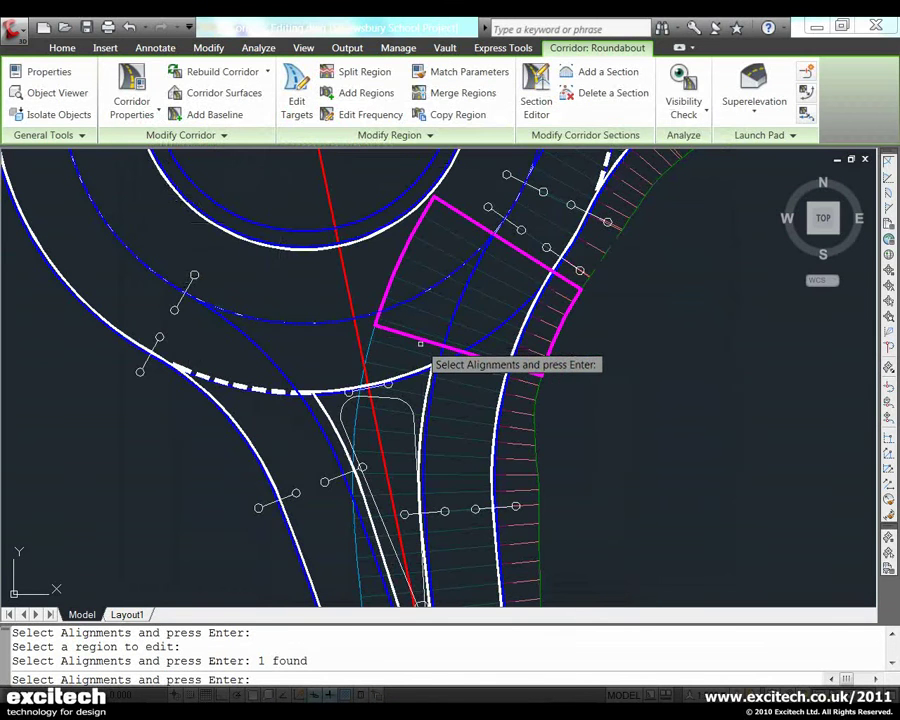
key("Return")
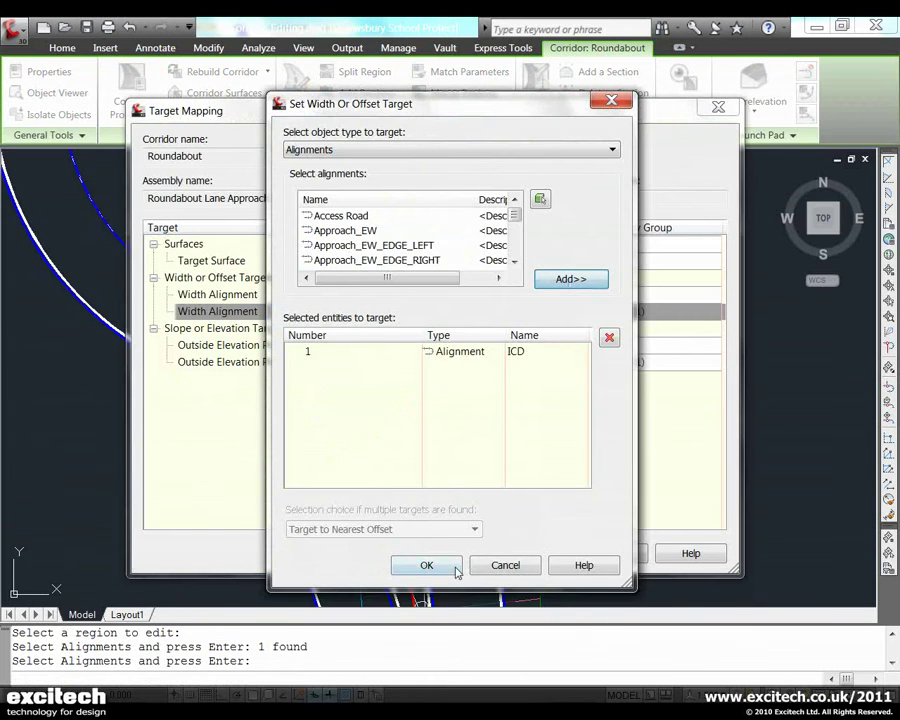
left_click(452, 565)
- Make ICD Tilted Plane - VP 4 the left lane's only outside elevation target in the 31.691 to 38.000 region and apply the mapping
left_click(427, 362)
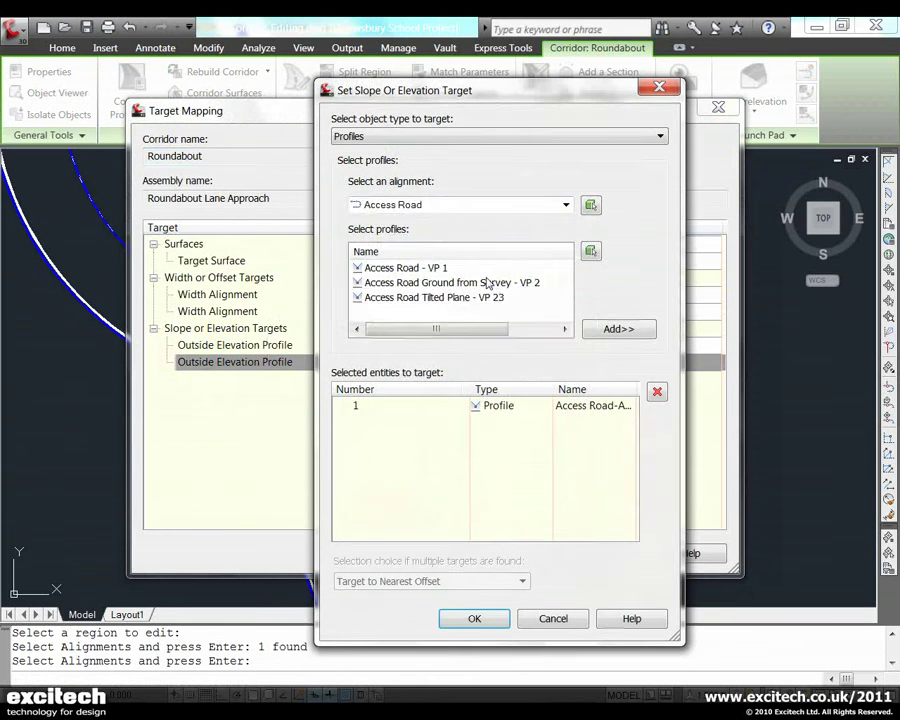
left_click(432, 205)
left_click(388, 376)
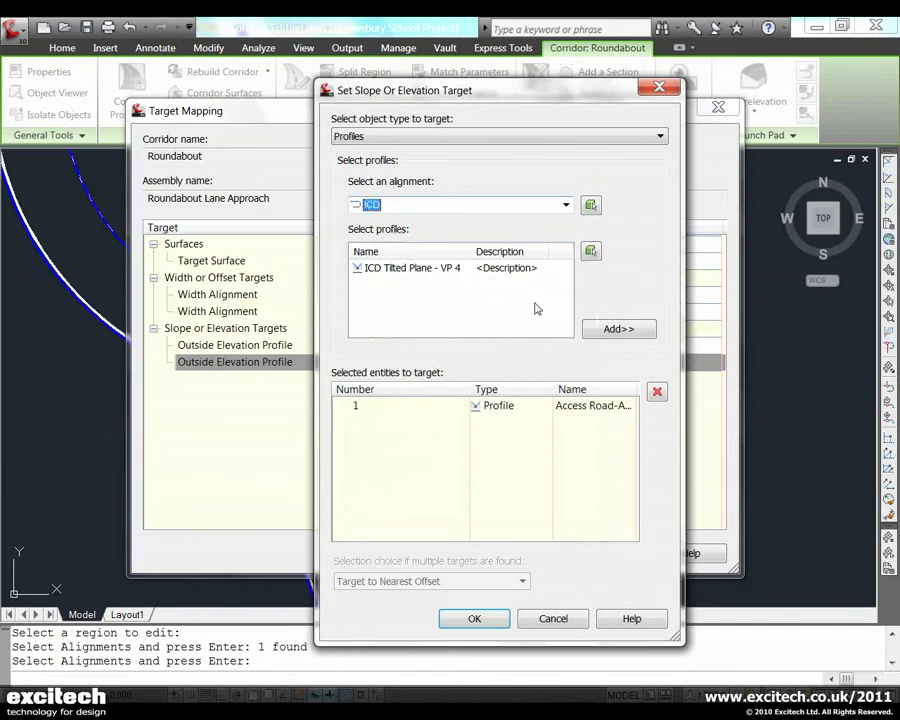
left_click(486, 270)
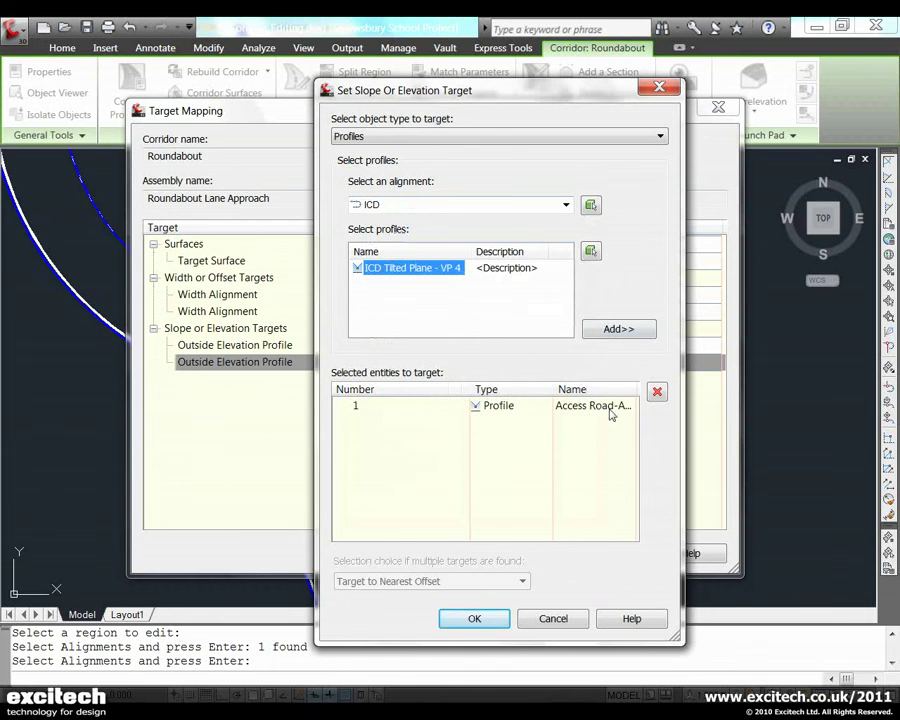
left_click(622, 331)
left_click(620, 406)
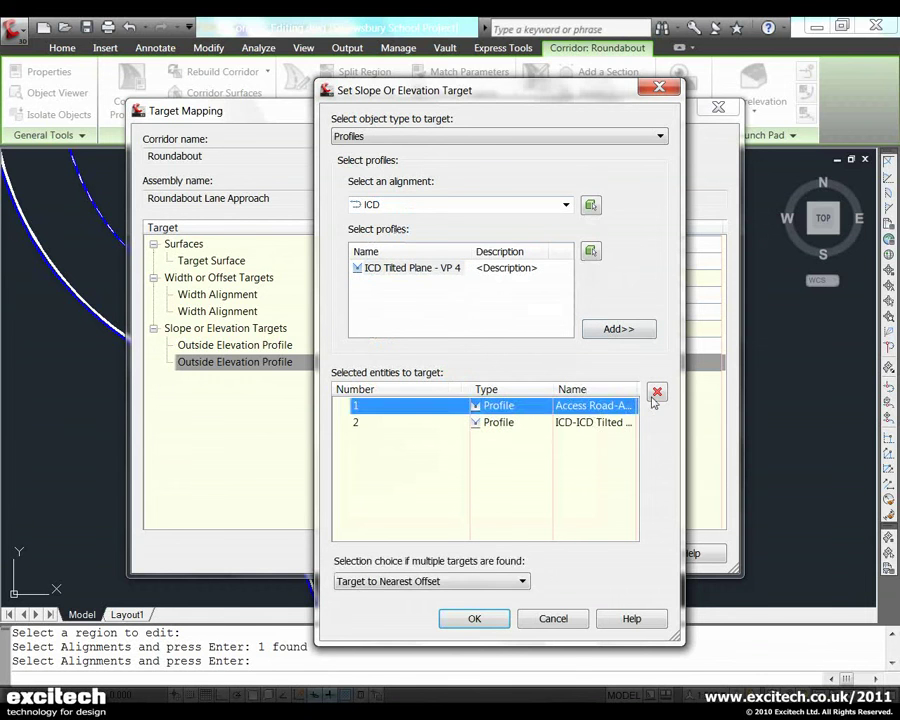
left_click(657, 394)
left_click(476, 617)
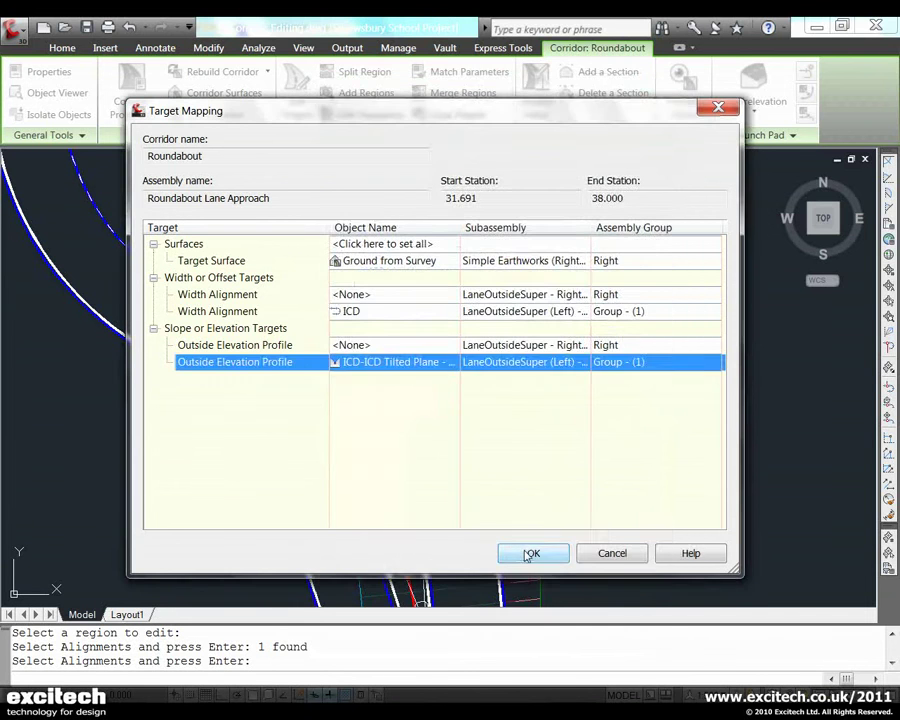
left_click(530, 553)
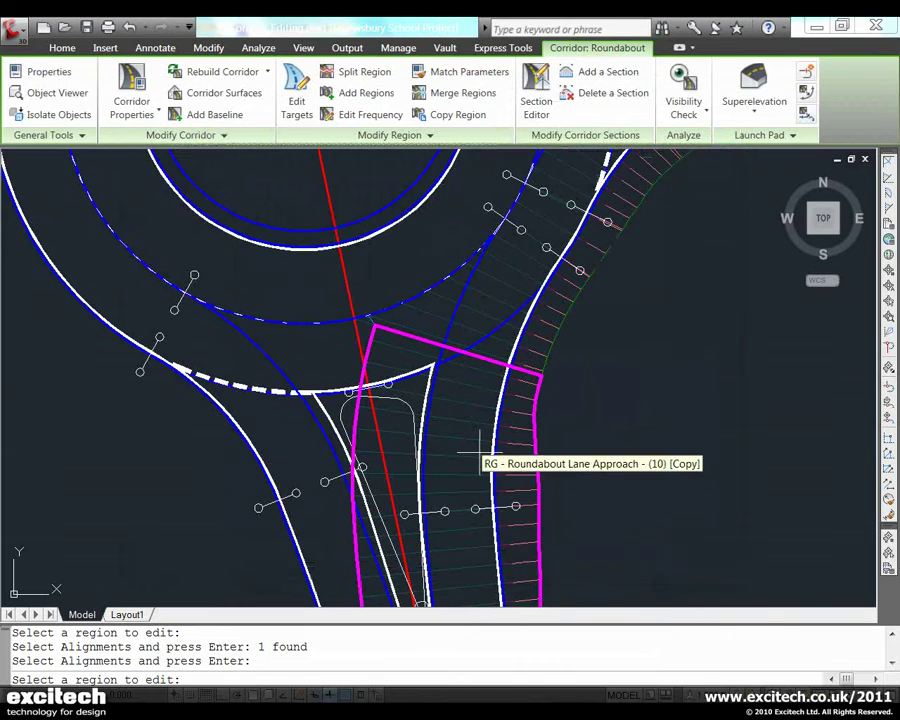
- Set the Pitch Access alignment as the only left lane width target for the south arm region between stations 0.000 and 31.691
middle_click_drag(480, 462, 508, 382)
left_click(489, 378)
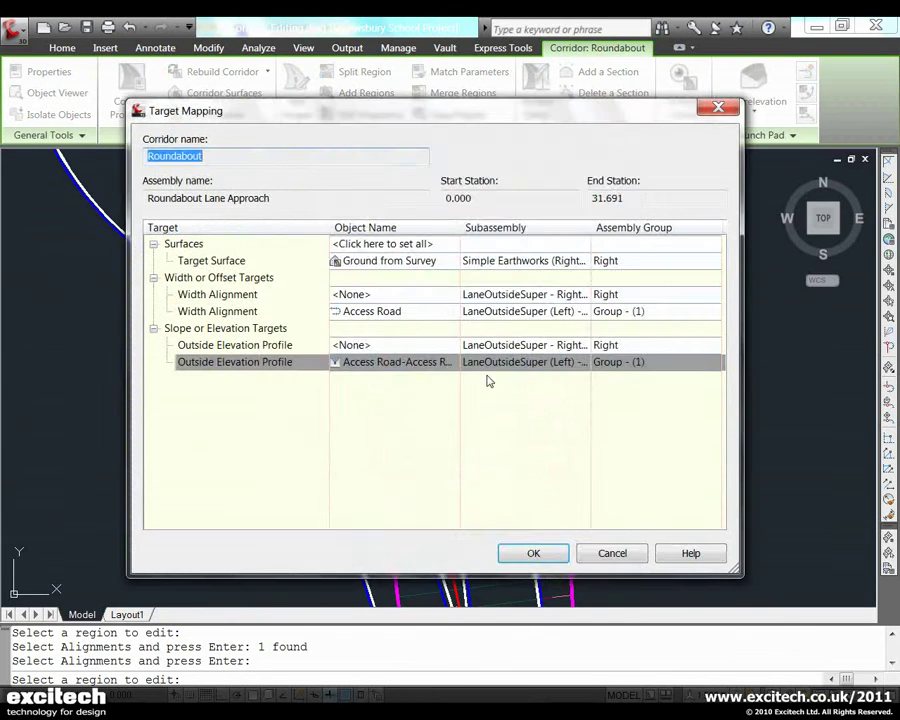
left_click(404, 311)
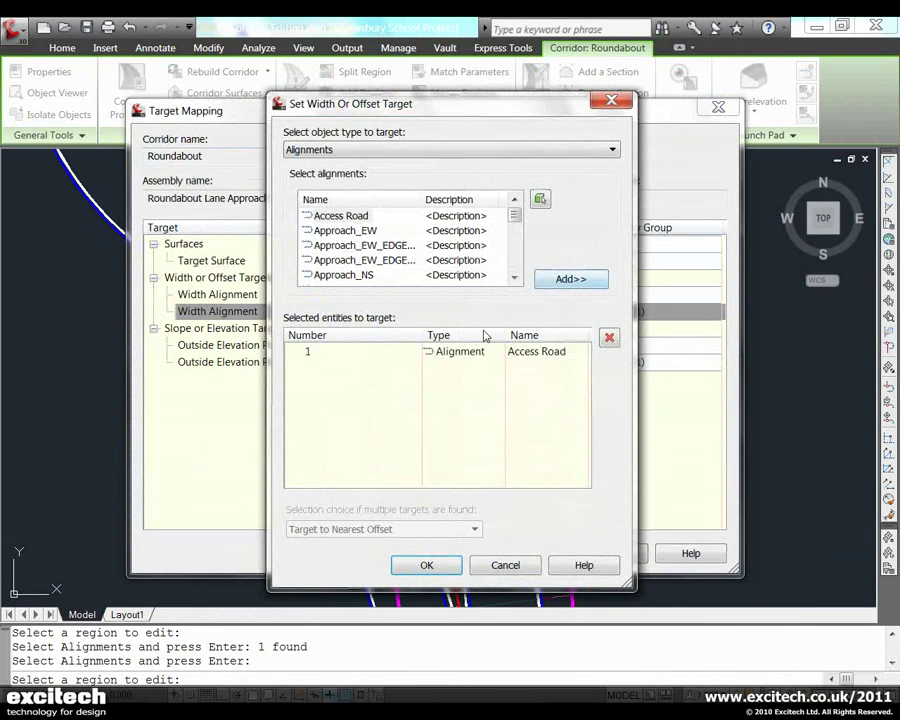
left_click(459, 352)
left_click(609, 337)
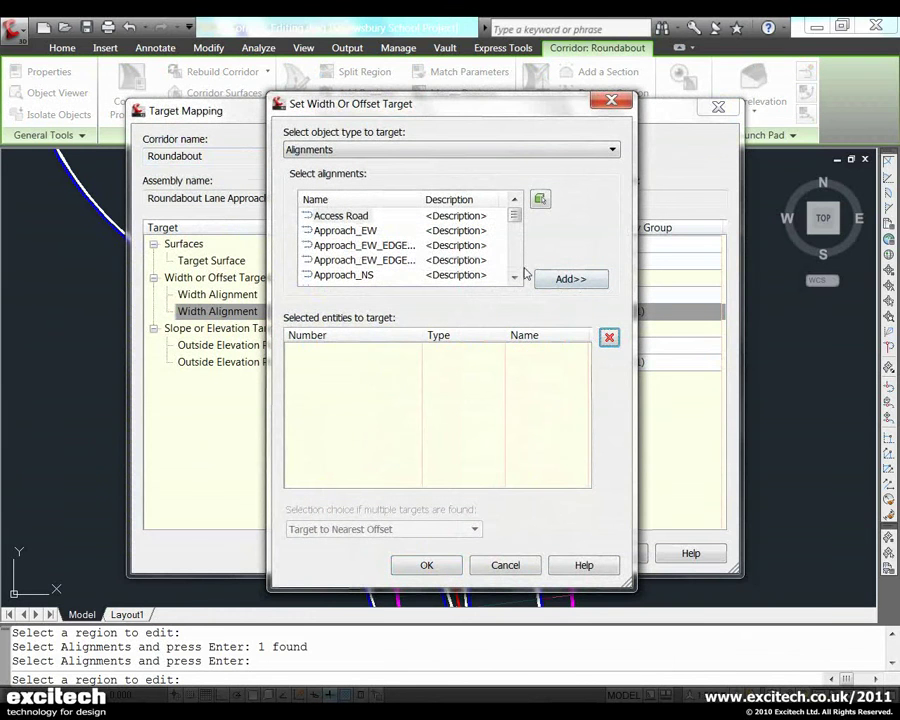
left_click(540, 199)
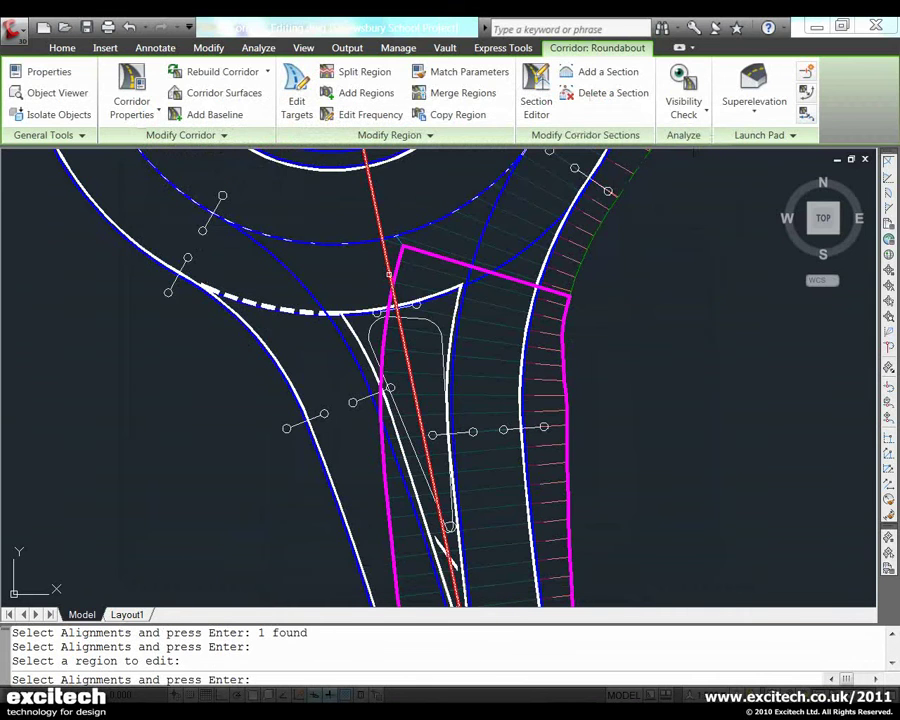
key("Return")
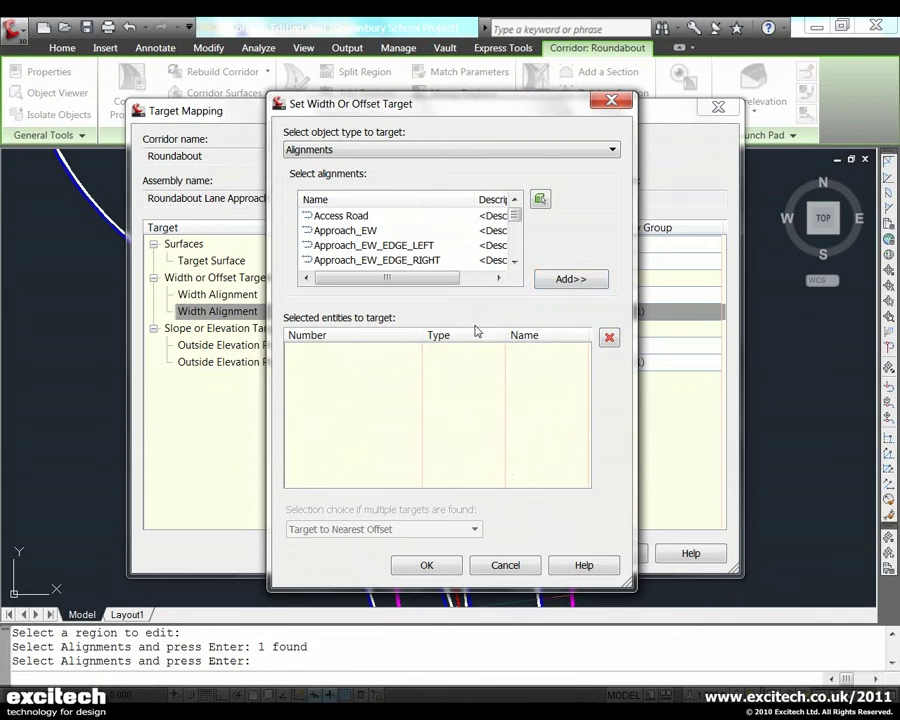
left_click(561, 283)
left_click(427, 566)
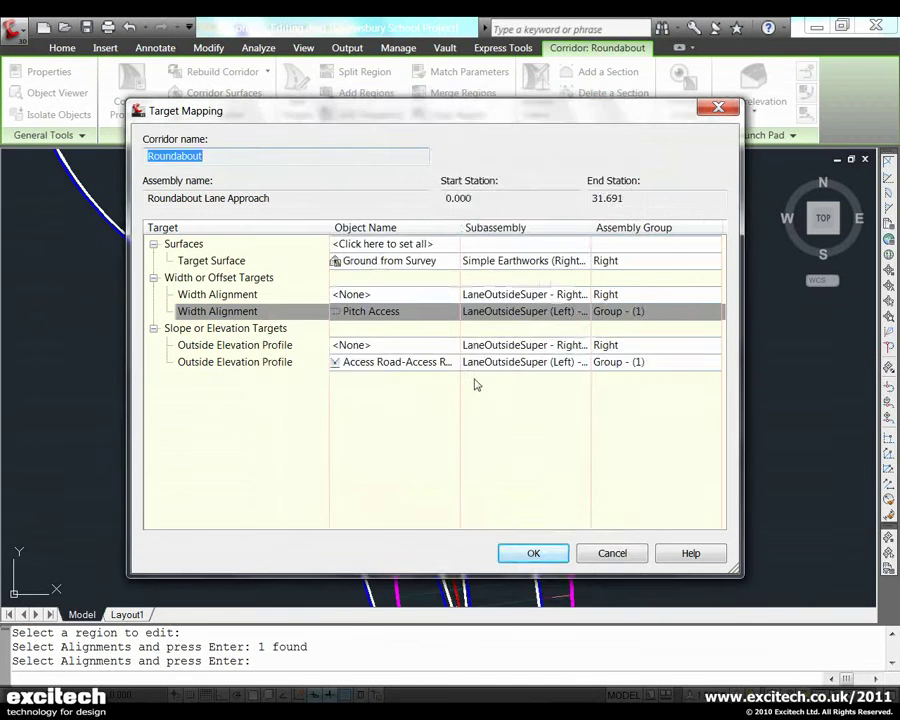
- Make Pitch Access - VP 4 the south arm region's only left lane outside elevation target and apply the target mapping
left_click(446, 361)
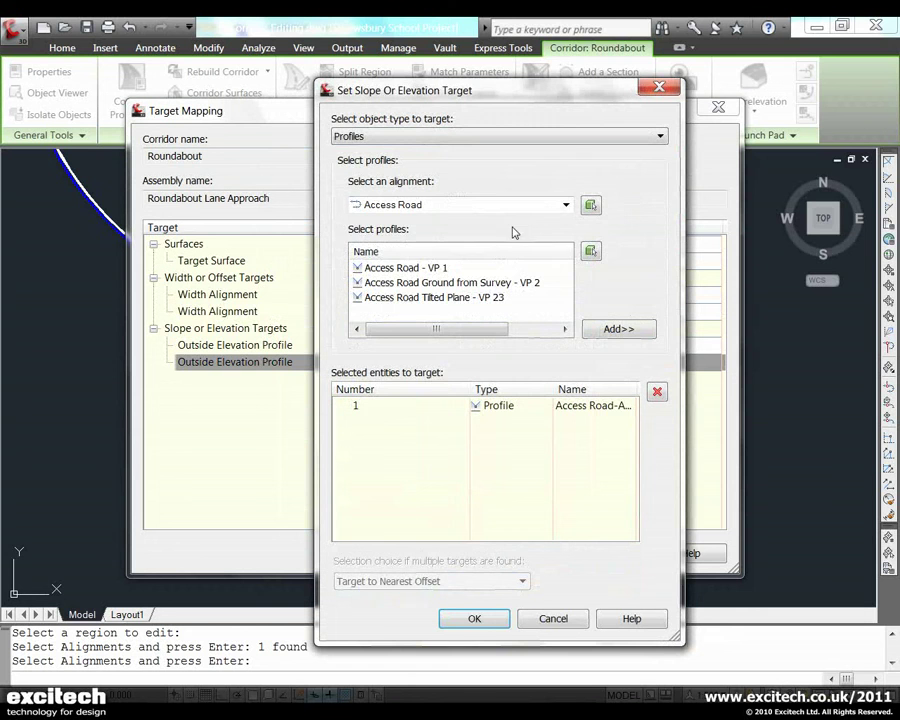
left_click(442, 206)
left_click(414, 392)
left_click(424, 267)
left_click(617, 328)
left_click(446, 405)
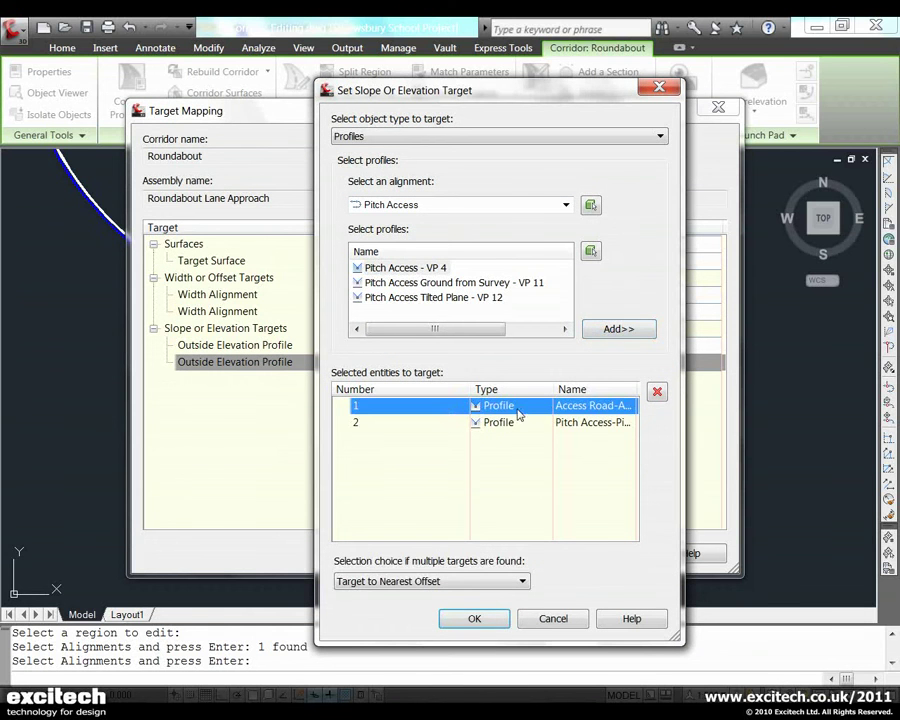
left_click(657, 391)
left_click(474, 618)
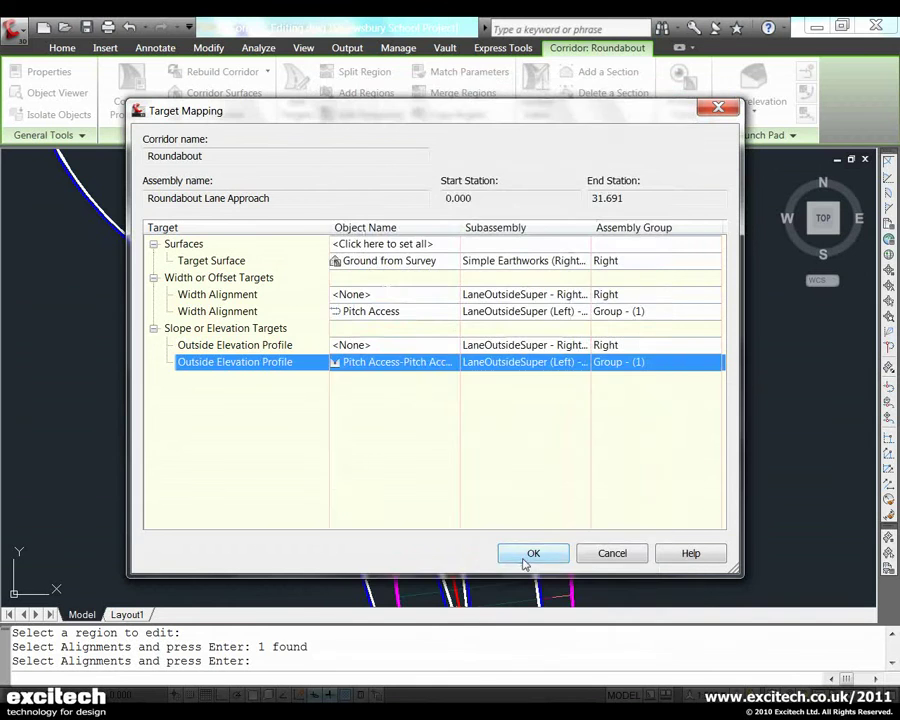
left_click(533, 553)
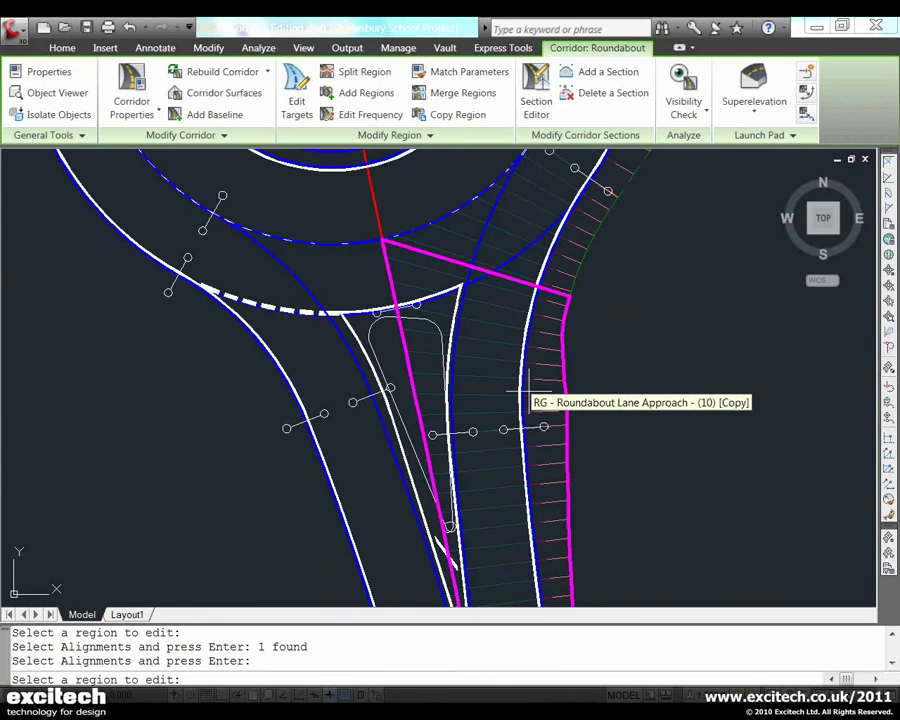
- End the region target editing and show all regions of the Roundabout corridor again
scroll(530, 398, "down", 5)
scroll(482, 418, "up", 2)
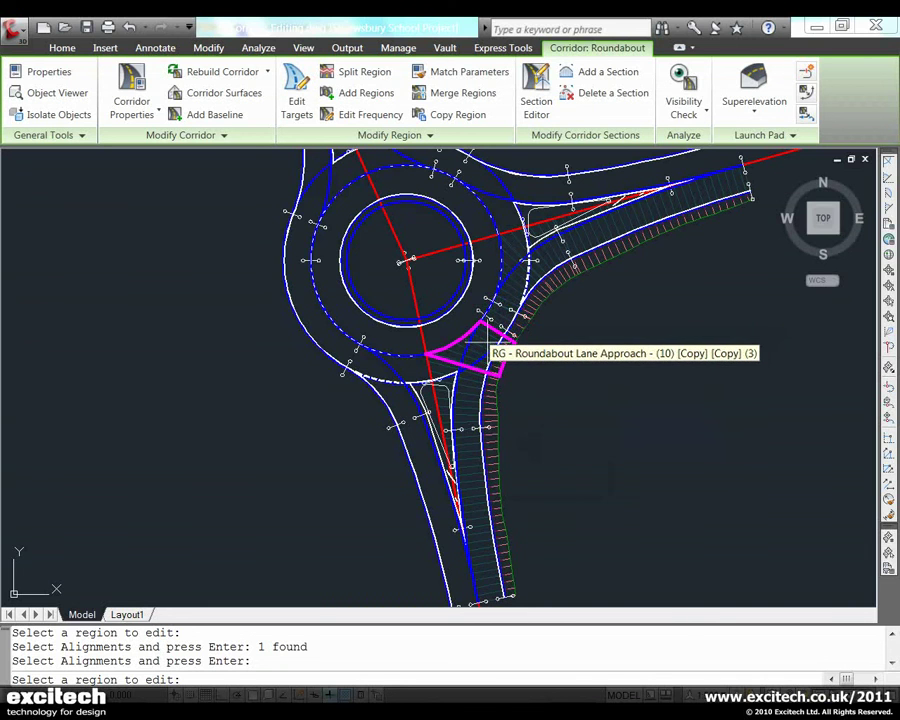
key("Escape")
left_click(484, 343)
right_click(486, 346)
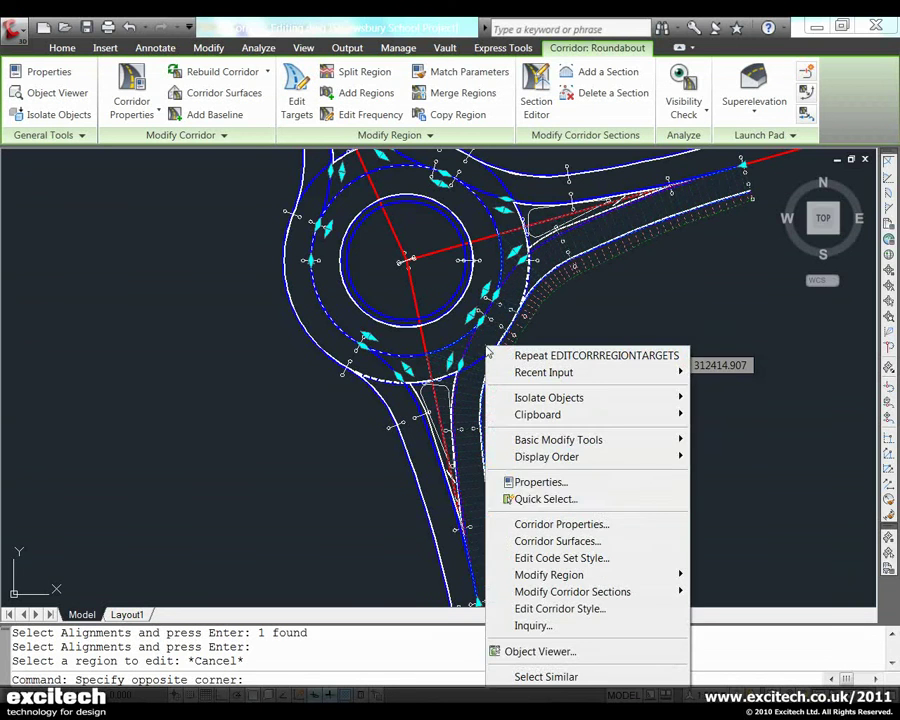
mouse_move(590, 574)
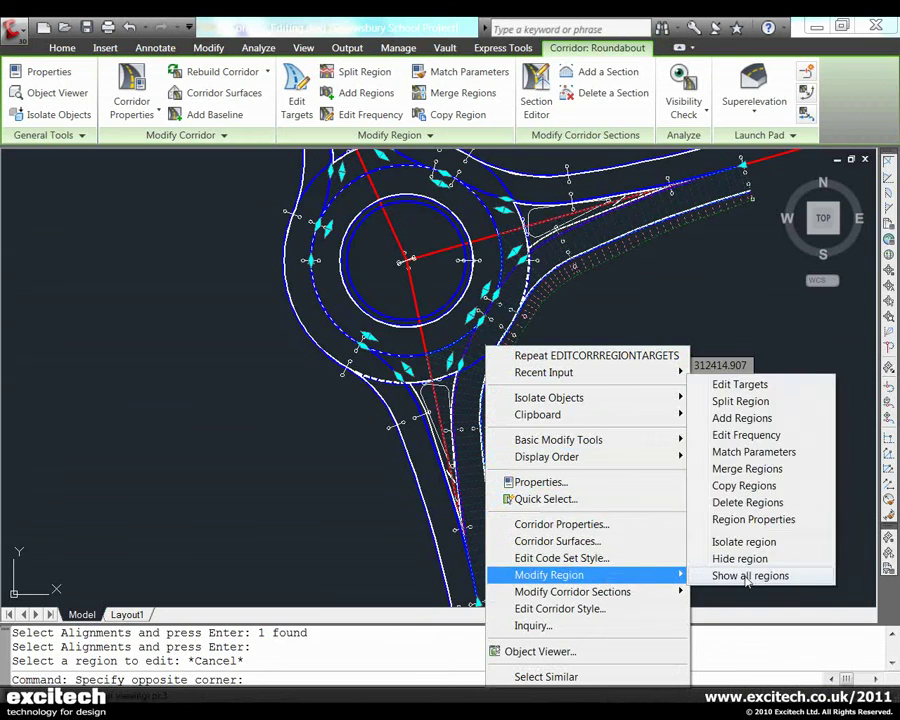
left_click(743, 576)
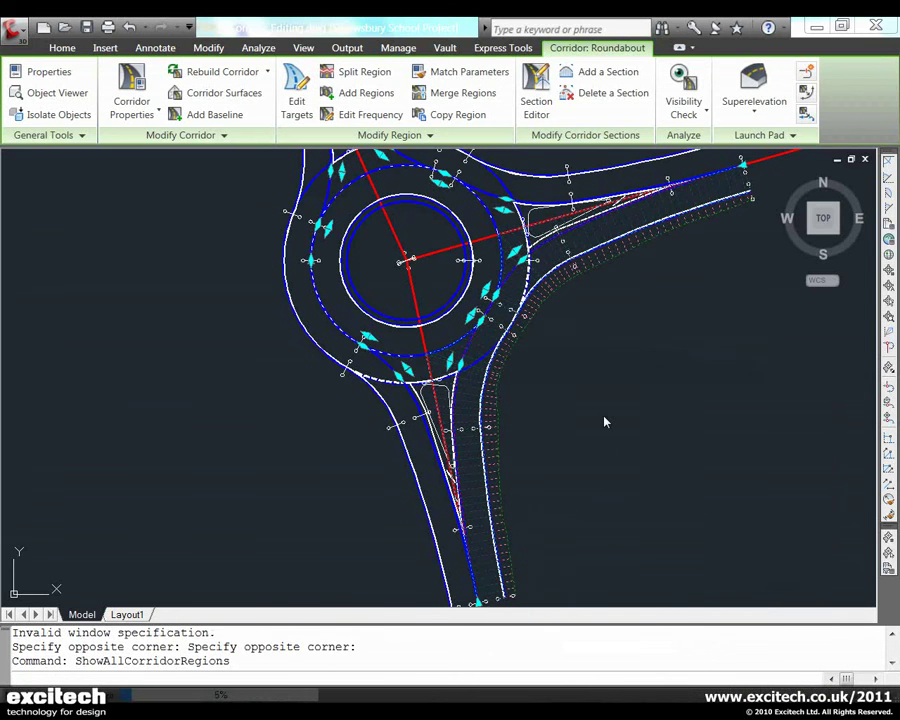
key("Escape")
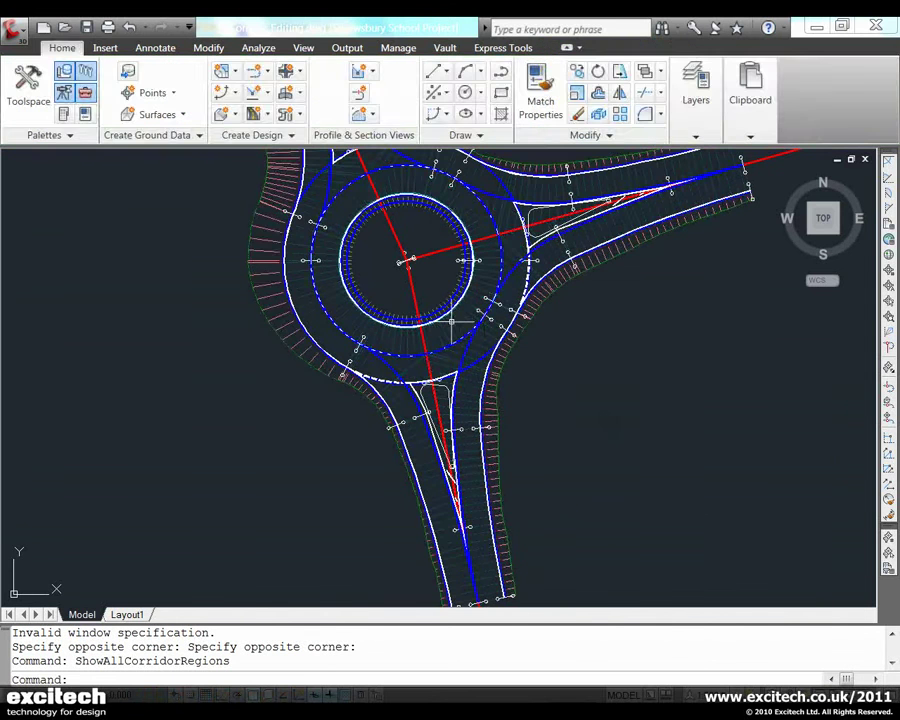
- Open the roundabout corridor in the Object Viewer and orbit it to examine the finished model in 3D
left_click(451, 322)
right_click(454, 330)
left_click(507, 629)
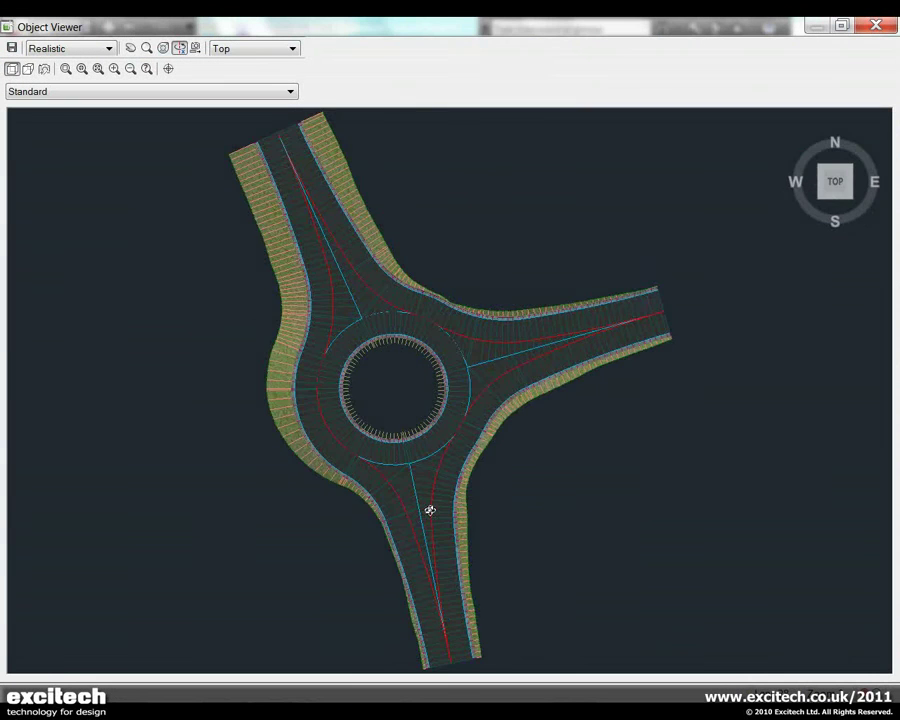
left_click_drag(430, 510, 529, 303)
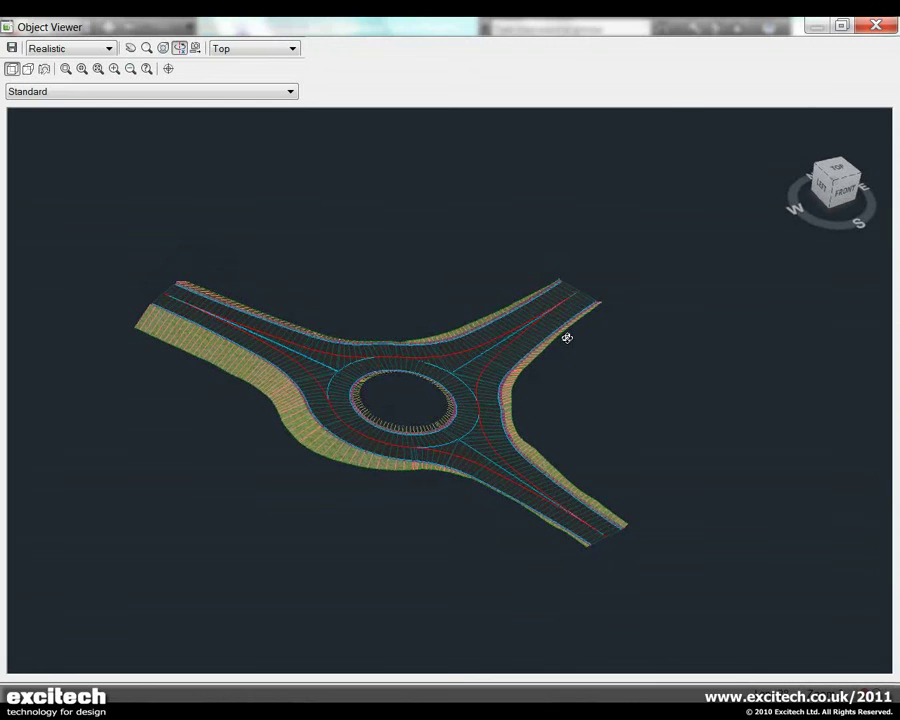